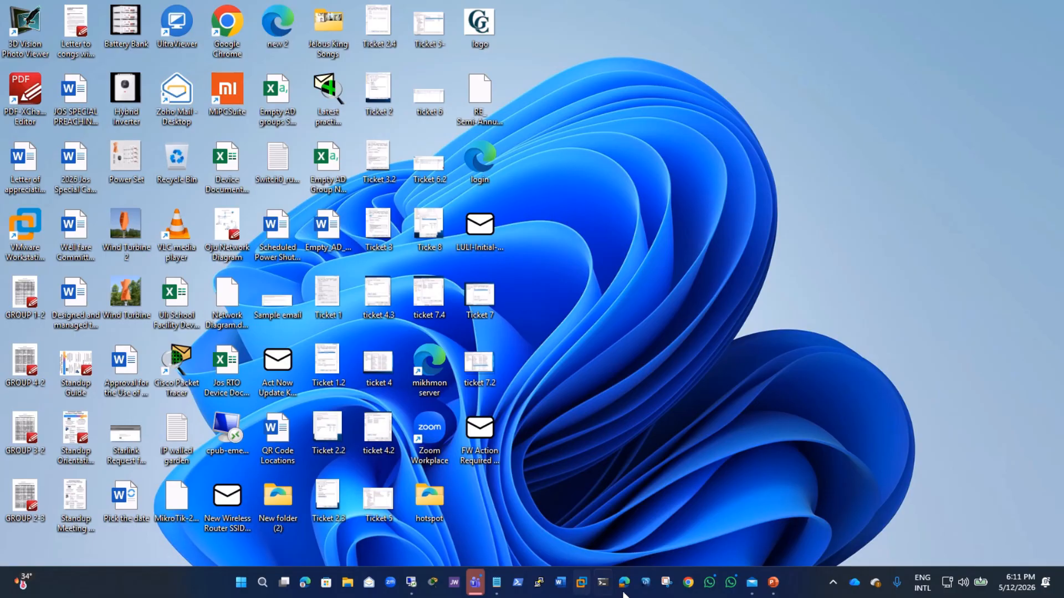
Step: Open the browser, go to the HUAWEI eKit website and dismiss the region-switch note
{"action": "left_click", "coordinate": [305, 582]}
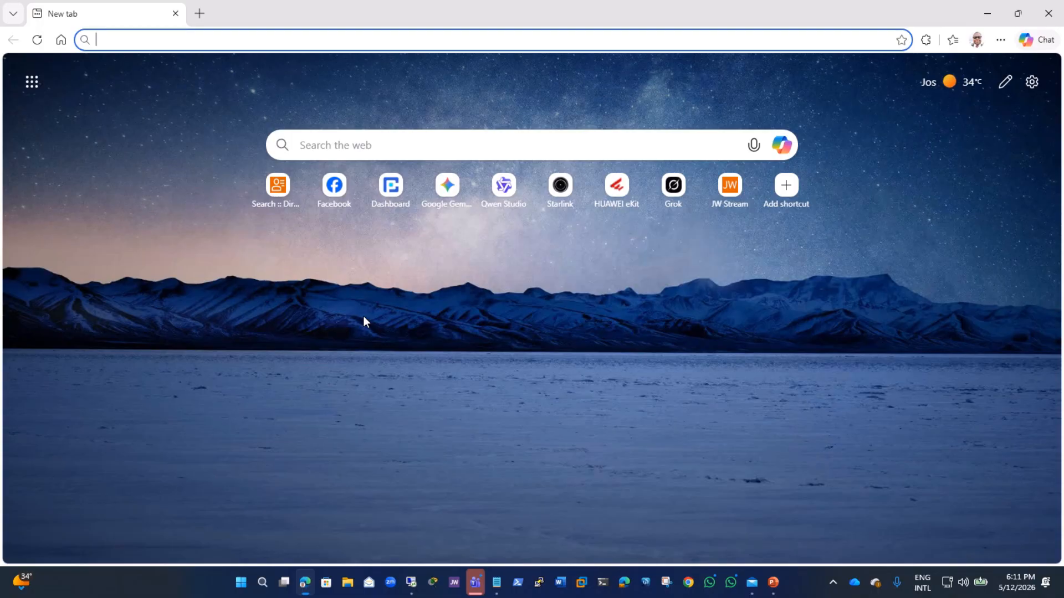
{"action": "type", "text": "ekit.huawei.com"}
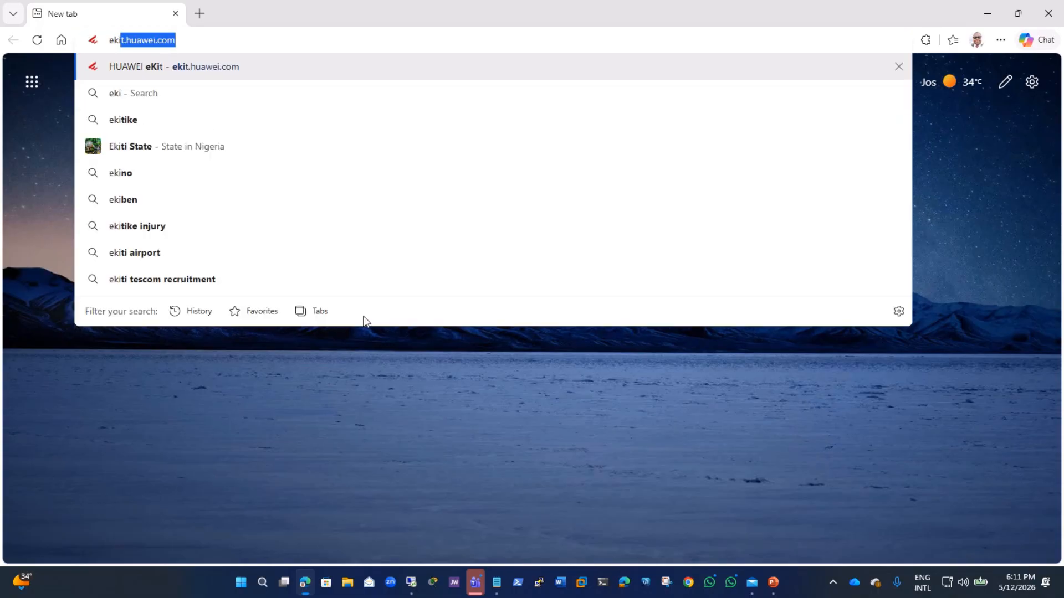
{"action": "key", "text": "Return"}
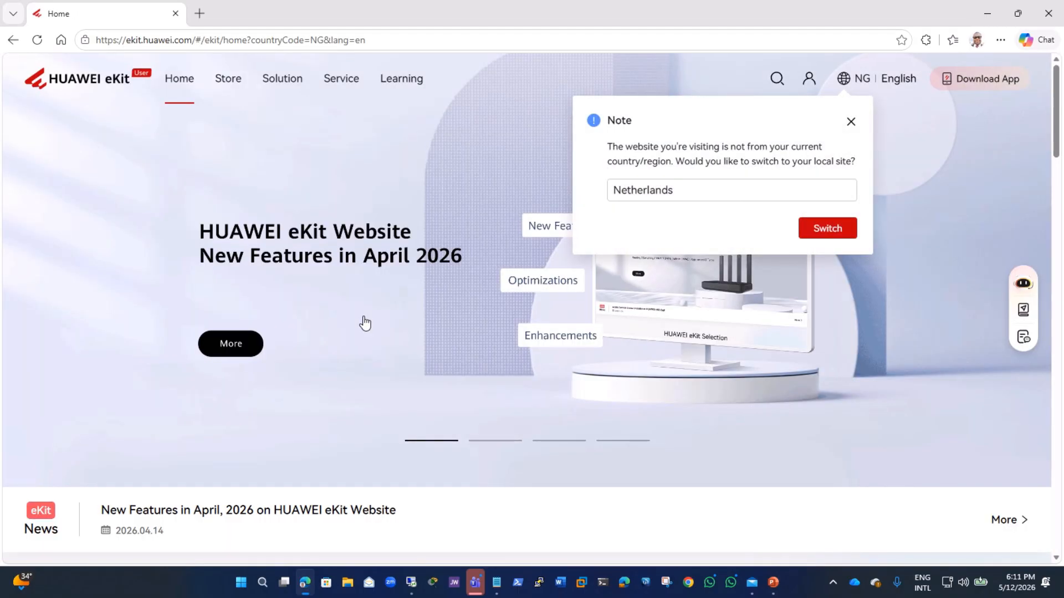
{"action": "left_click", "coordinate": [851, 123]}
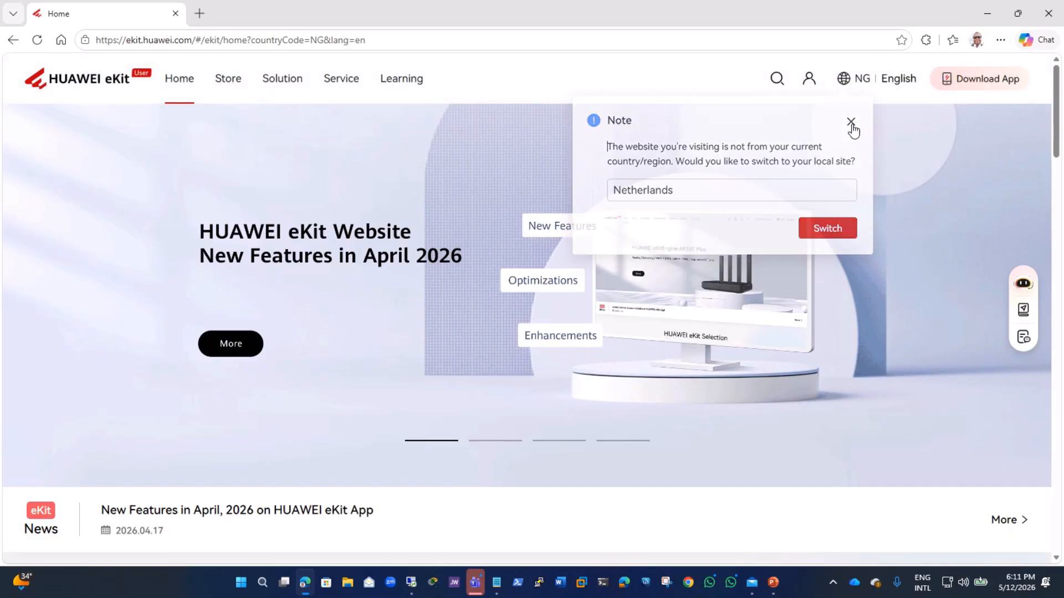
{"action": "left_click", "coordinate": [857, 83]}
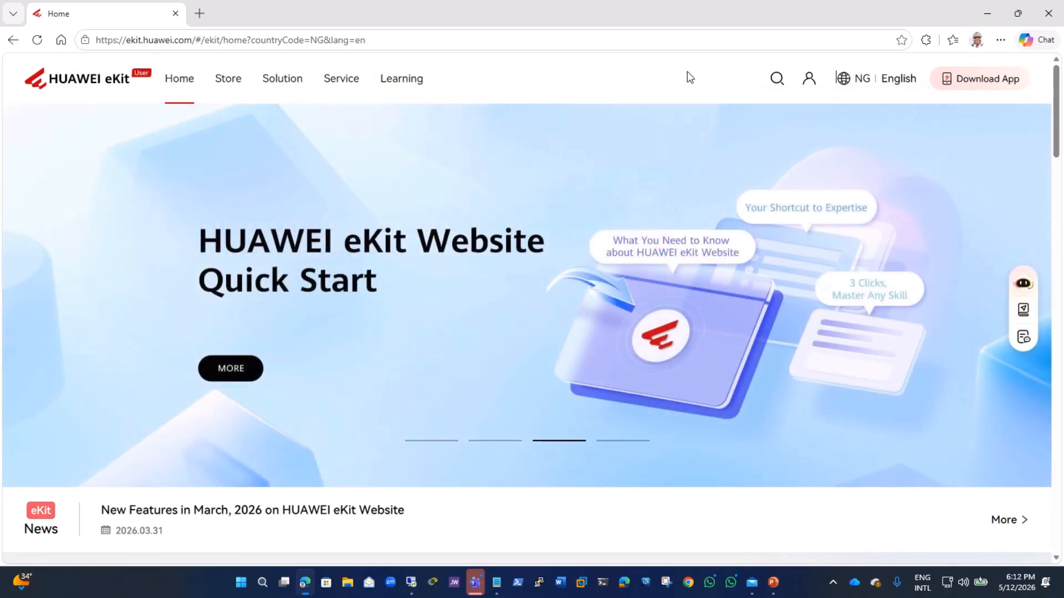
Step: Log in to HUAWEI eKit with the saved Uniportal account
{"action": "mouse_move", "coordinate": [808, 93]}
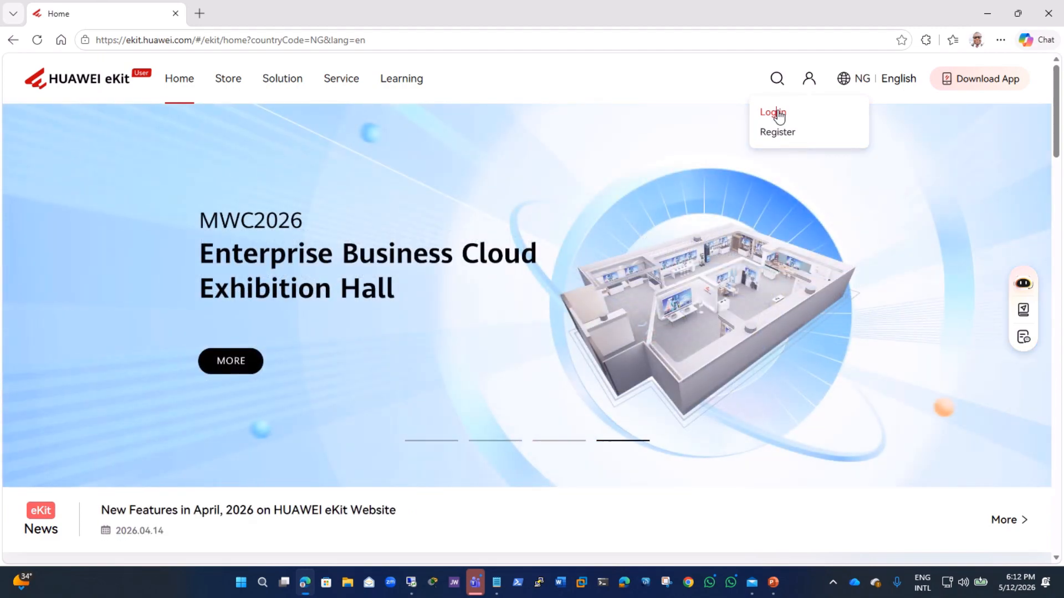
{"action": "left_click", "coordinate": [779, 115]}
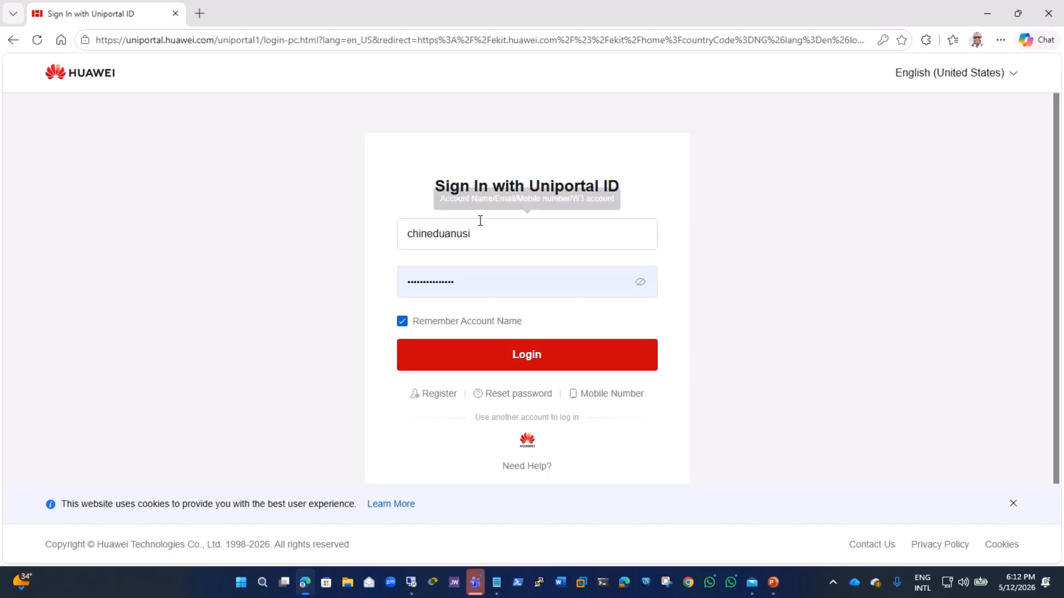
{"action": "left_click", "coordinate": [523, 363]}
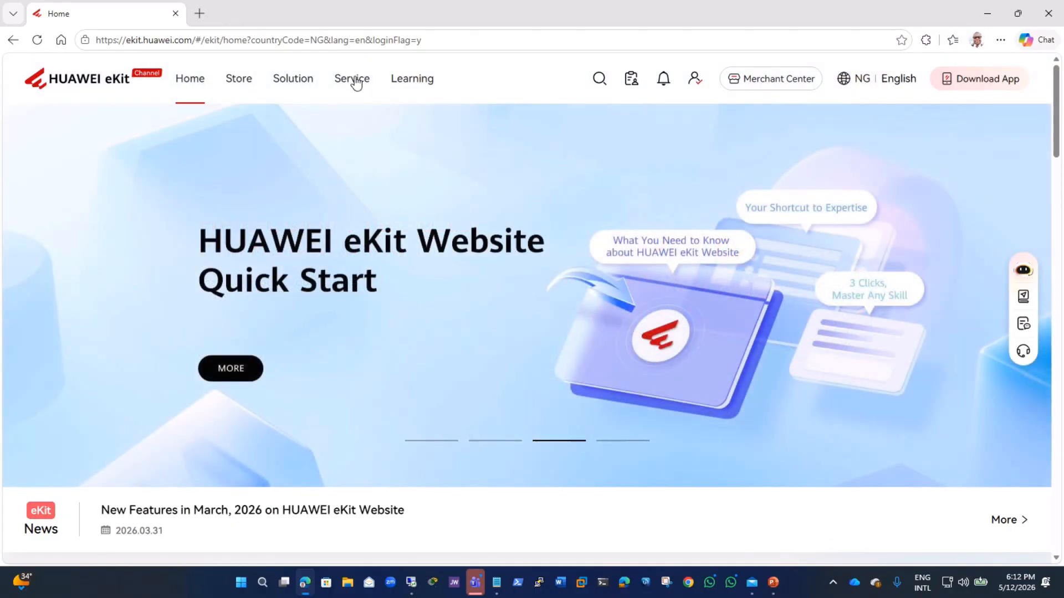
Step: Open the Rosebud_Apartment project from the Service page's created projects
{"action": "left_click", "coordinate": [349, 80]}
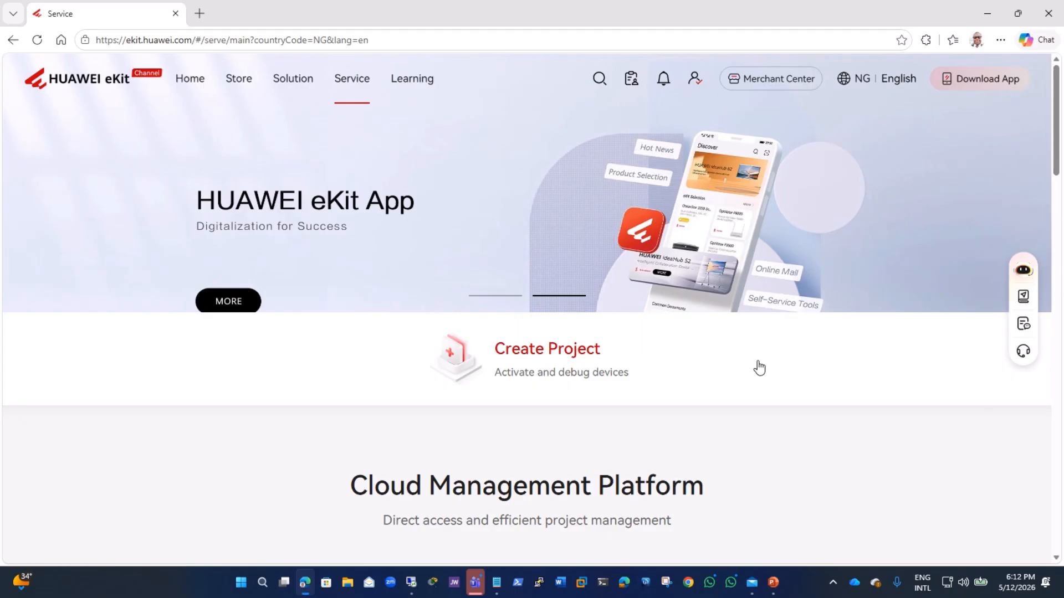
{"action": "scroll", "coordinate": [755, 366], "scroll_direction": "down", "scroll_amount": 10}
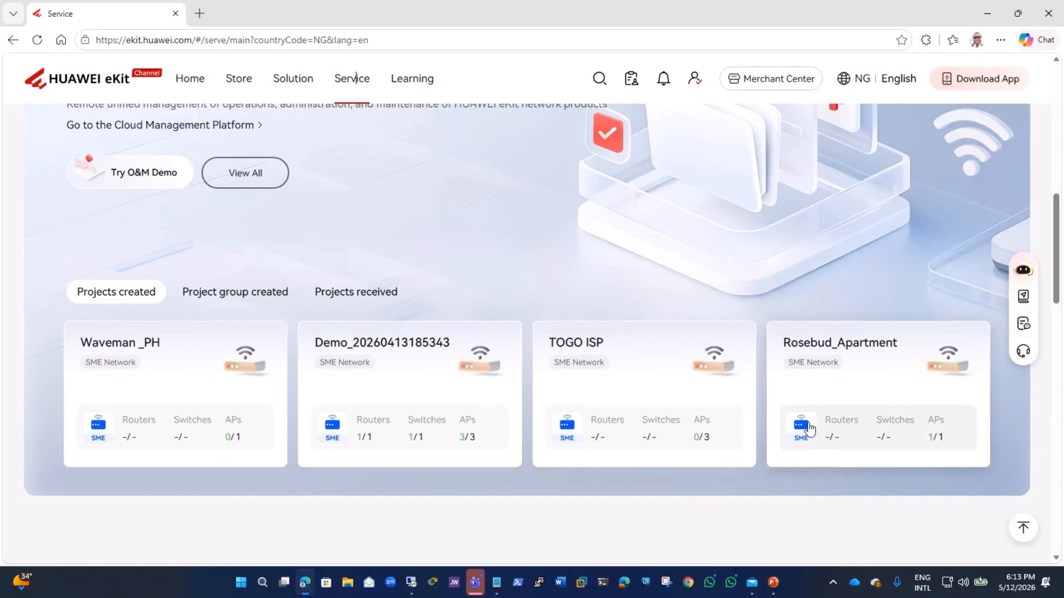
{"action": "left_click", "coordinate": [868, 344]}
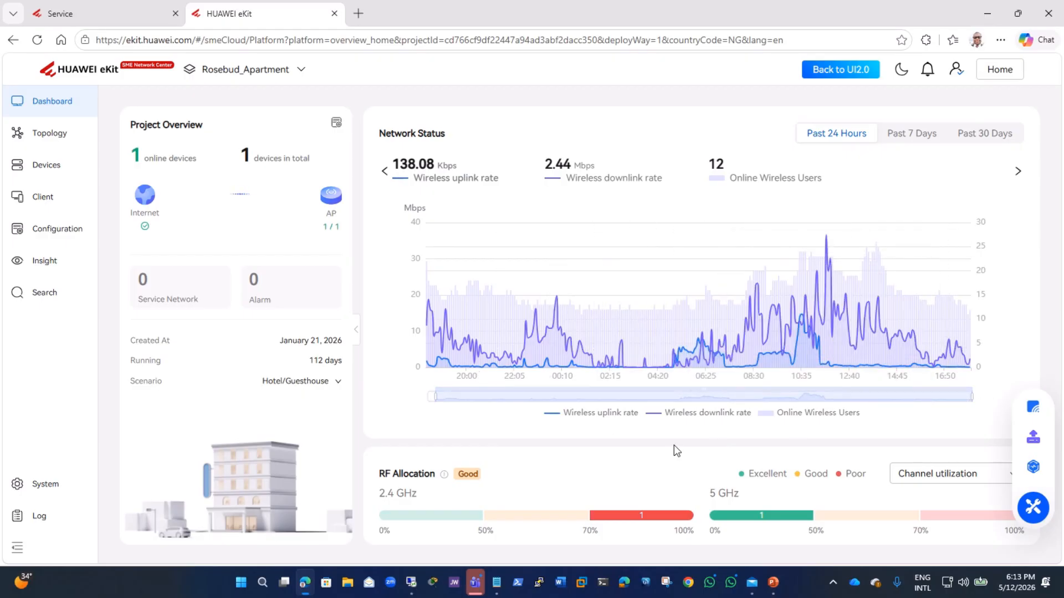
Step: Open the AP Wi-Fi list through the project's Portal authentication wireless configuration
{"action": "scroll", "coordinate": [674, 446], "scroll_direction": "down", "scroll_amount": 10}
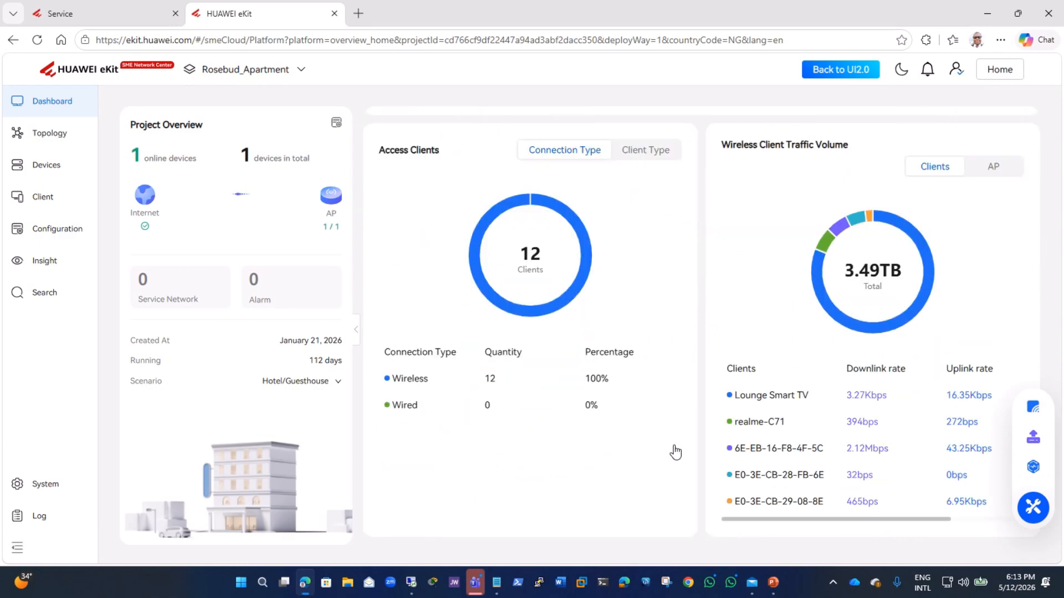
{"action": "scroll", "coordinate": [674, 451], "scroll_direction": "up", "scroll_amount": 8}
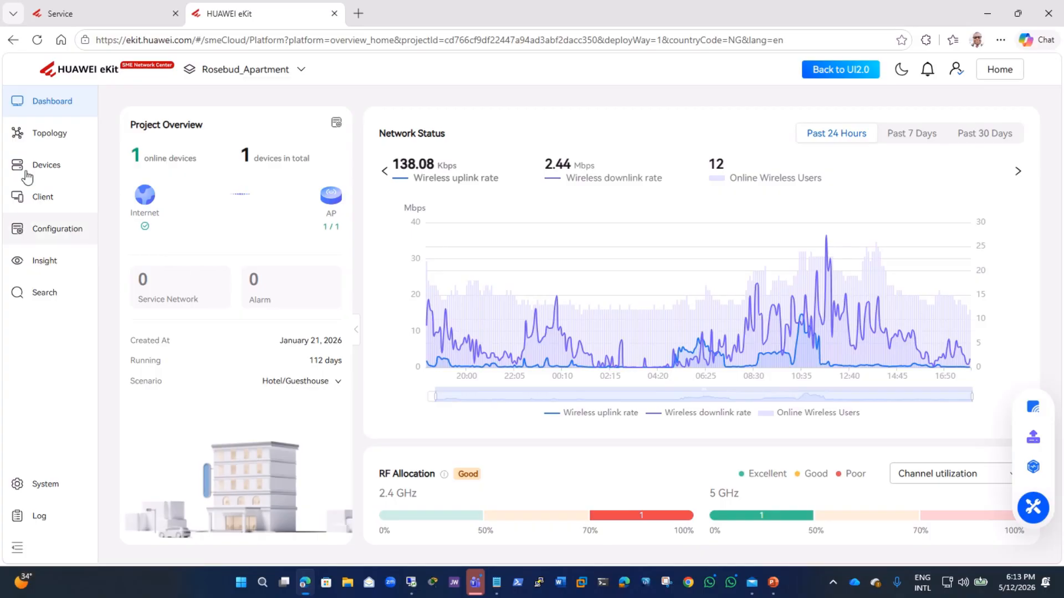
{"action": "left_click", "coordinate": [45, 235]}
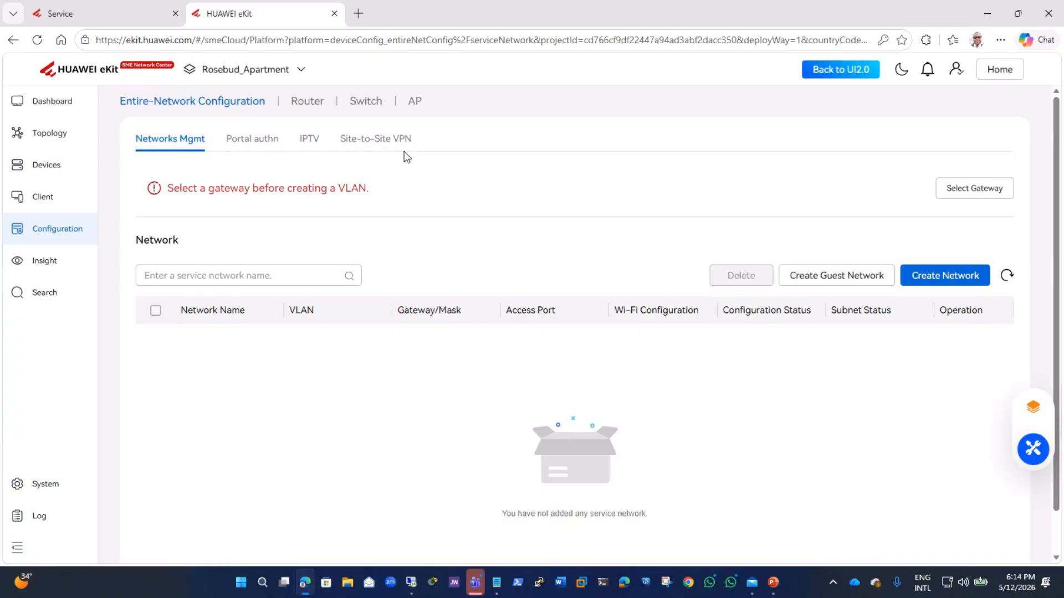
{"action": "left_click", "coordinate": [249, 142]}
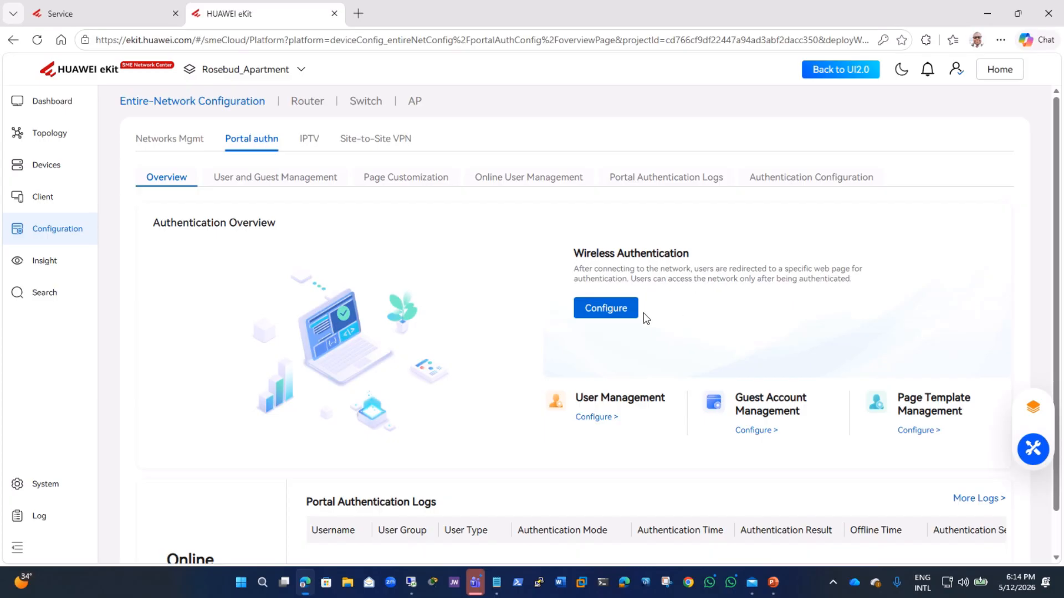
{"action": "left_click", "coordinate": [621, 310]}
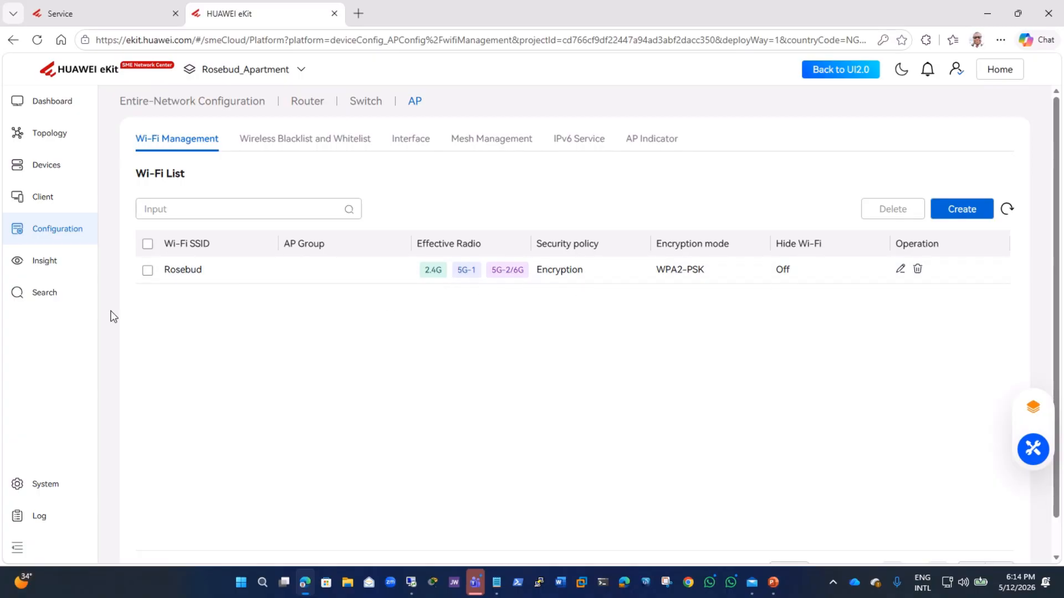
Step: Start creating a new Wi-Fi and set its SSID to Voucher_Network
{"action": "left_click", "coordinate": [148, 271]}
{"action": "left_click", "coordinate": [971, 213]}
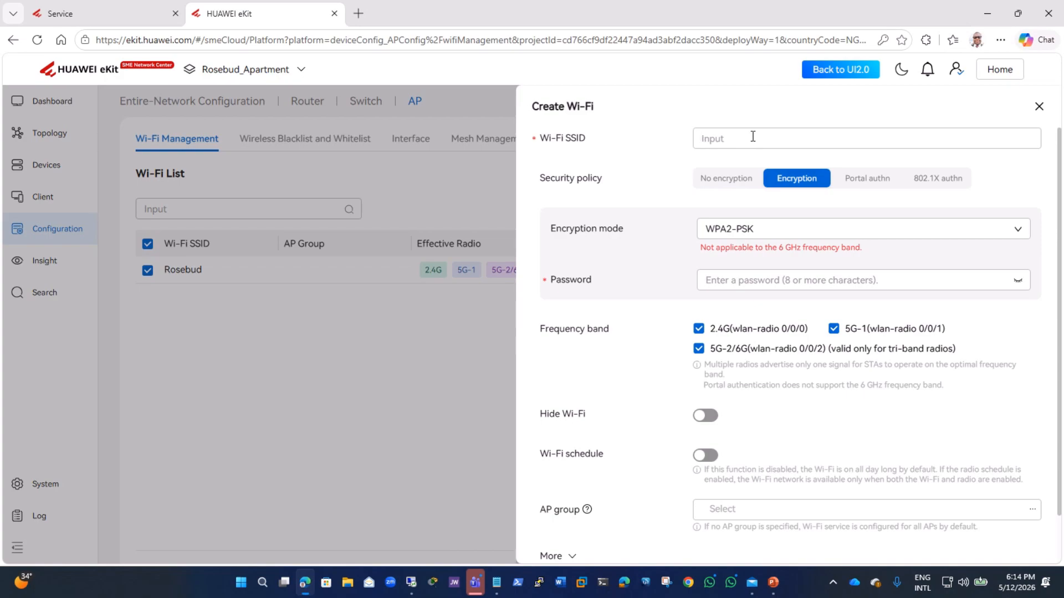
{"action": "type", "text": "Vou"}
{"action": "type", "text": "cher"}
{"action": "type", "text": "s"}
{"action": "type", "text": "_Networ"}
{"action": "type", "text": "k"}
Step: Set the security policy to Portal authentication with the Default Passcode Authentication Page as push page
{"action": "left_click", "coordinate": [872, 187]}
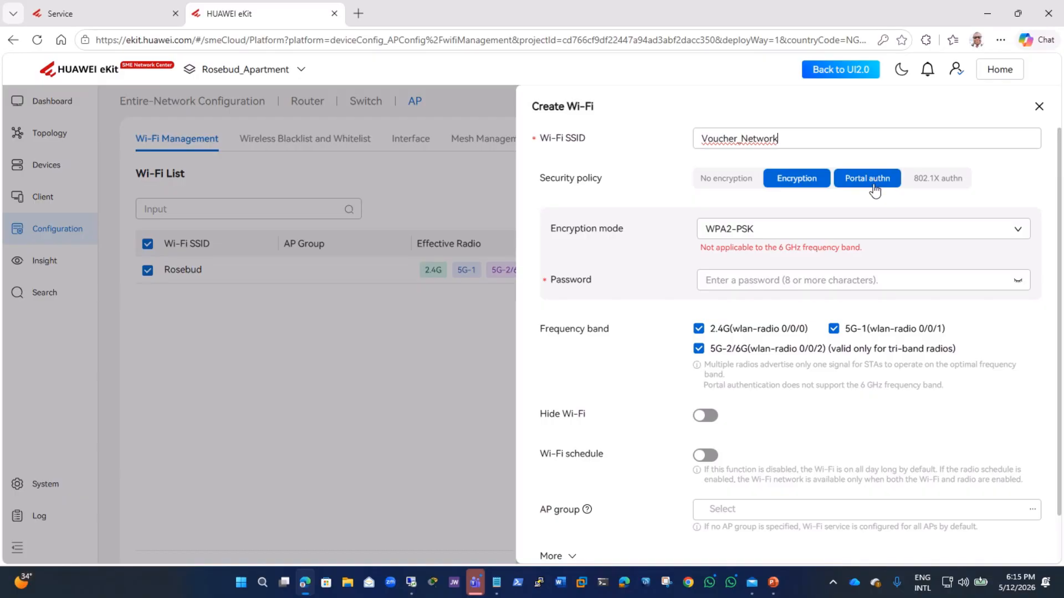
{"action": "left_click", "coordinate": [874, 190]}
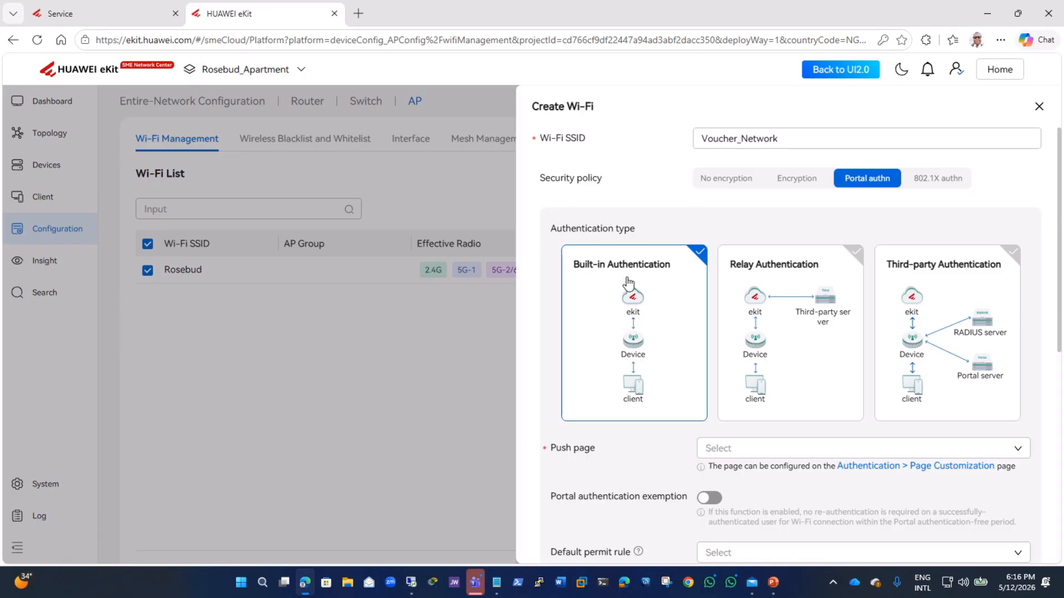
{"action": "scroll", "coordinate": [720, 335], "scroll_direction": "down", "scroll_amount": 3}
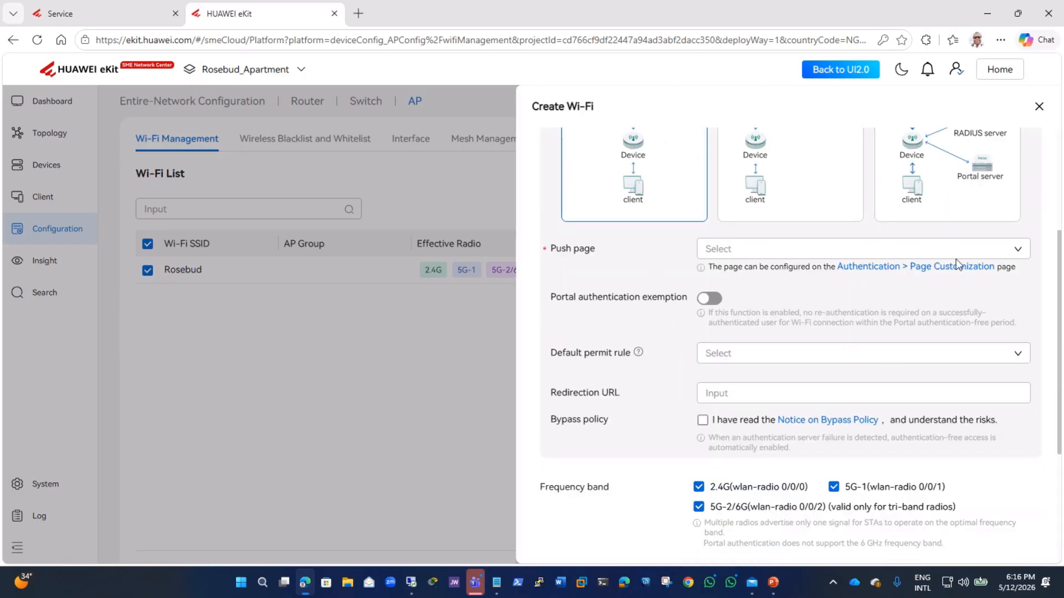
{"action": "left_click", "coordinate": [1022, 255]}
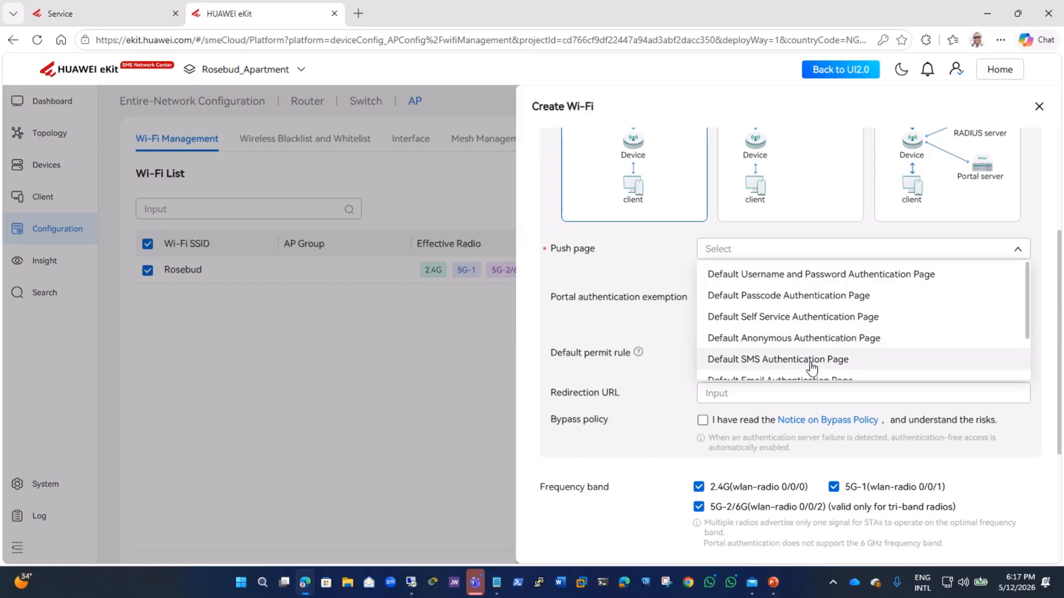
{"action": "scroll", "coordinate": [811, 366], "scroll_direction": "down", "scroll_amount": 2}
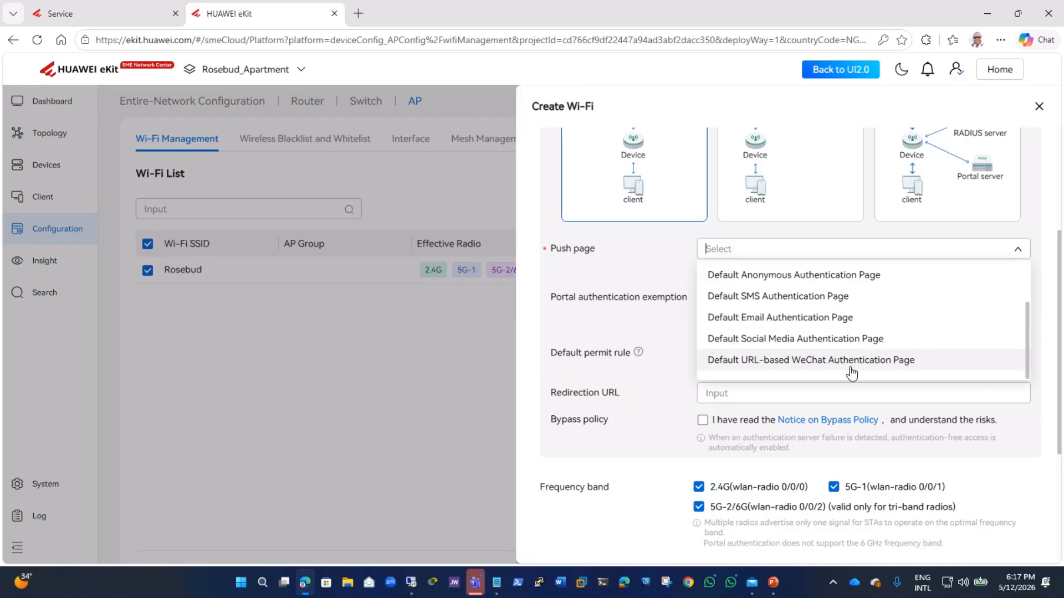
{"action": "scroll", "coordinate": [855, 368], "scroll_direction": "down", "scroll_amount": 2}
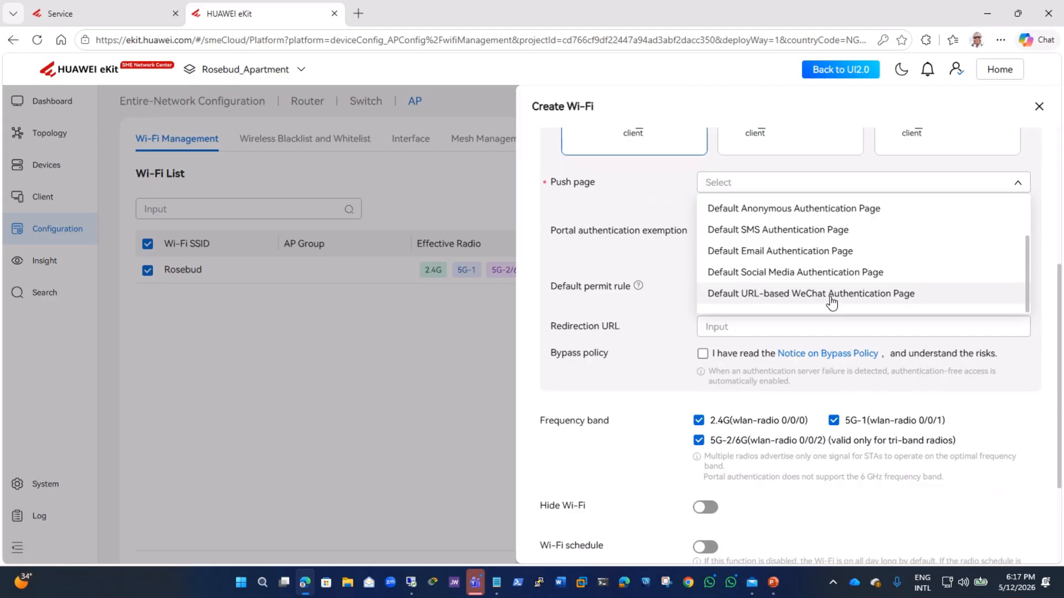
{"action": "scroll", "coordinate": [831, 302], "scroll_direction": "up", "scroll_amount": 2}
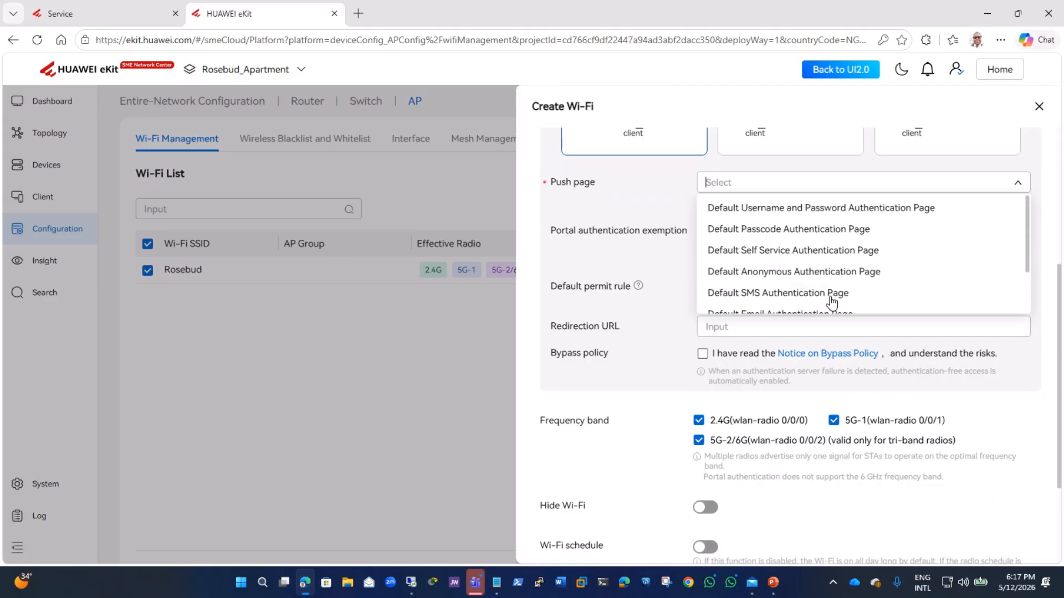
{"action": "left_click", "coordinate": [797, 237]}
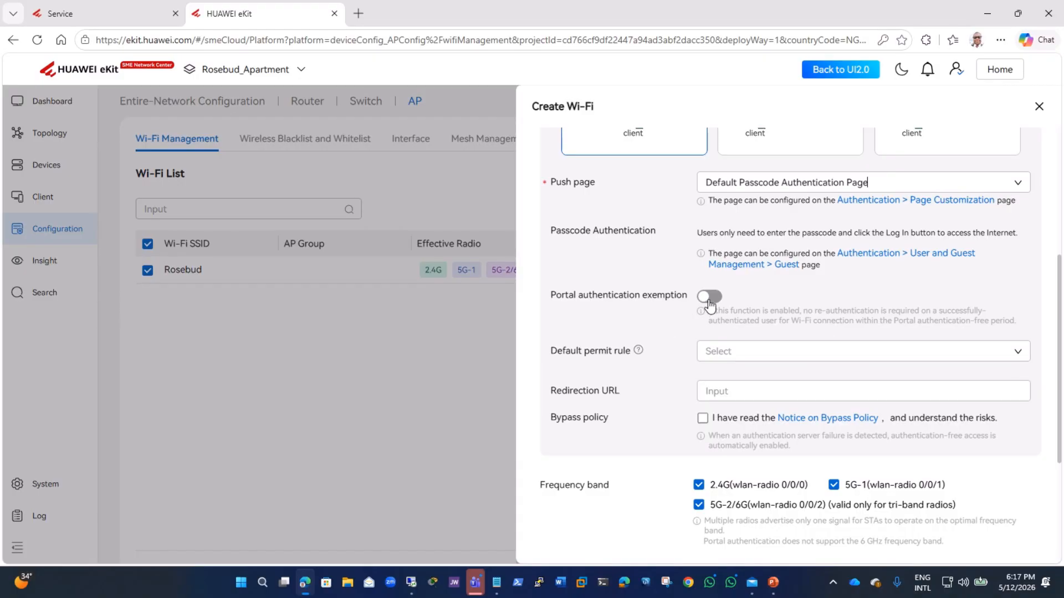
Step: Accept the bypass policy notice and expand the additional Wi-Fi settings
{"action": "left_click", "coordinate": [702, 420]}
{"action": "scroll", "coordinate": [793, 452], "scroll_direction": "down", "scroll_amount": 1}
{"action": "scroll", "coordinate": [793, 452], "scroll_direction": "down", "scroll_amount": 3}
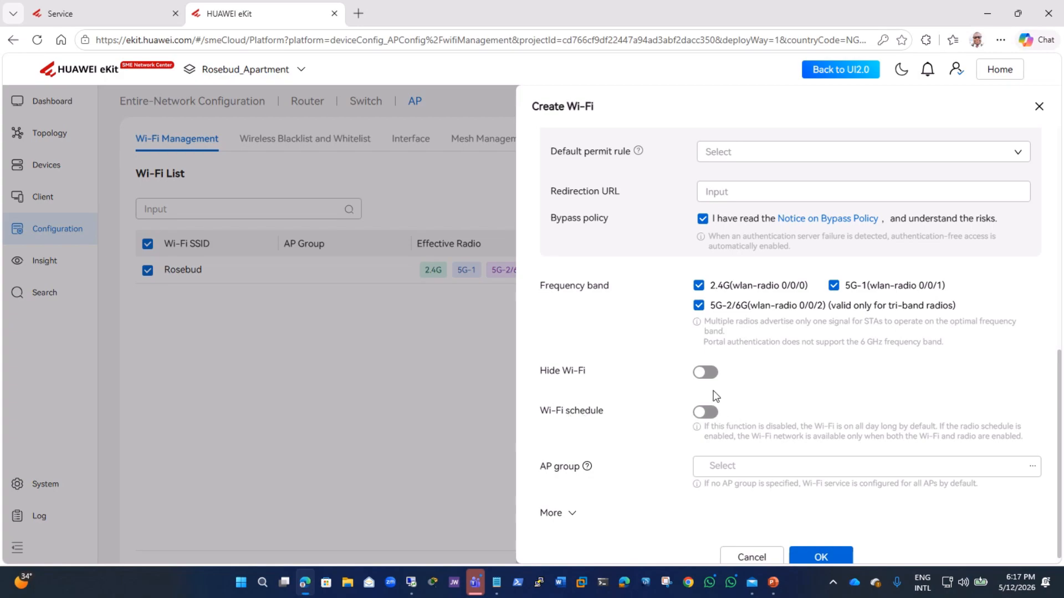
{"action": "scroll", "coordinate": [697, 448], "scroll_direction": "down", "scroll_amount": 1}
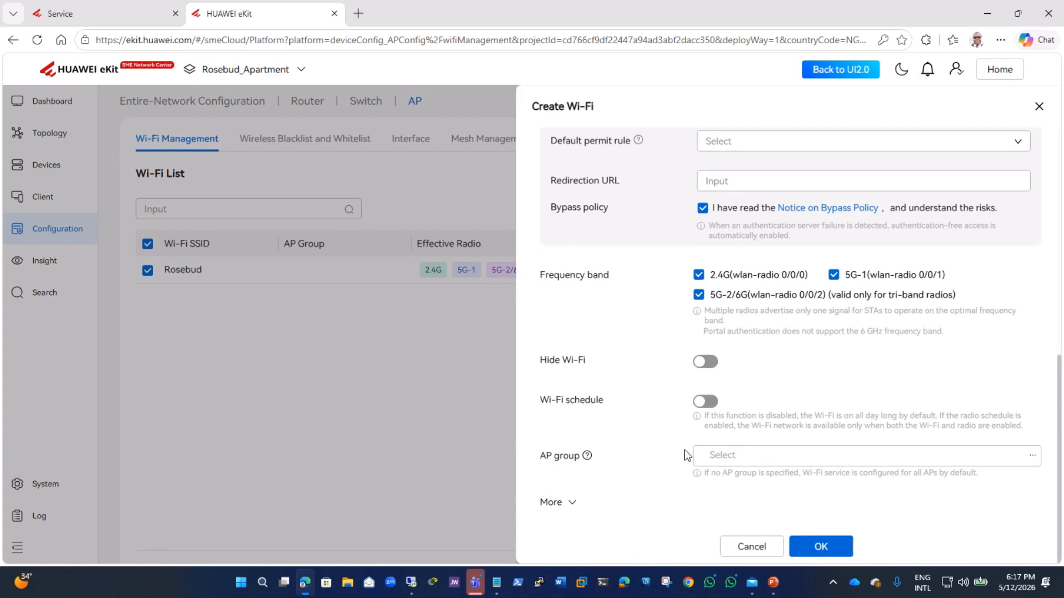
{"action": "left_click", "coordinate": [572, 506]}
{"action": "scroll", "coordinate": [707, 477], "scroll_direction": "down", "scroll_amount": 8}
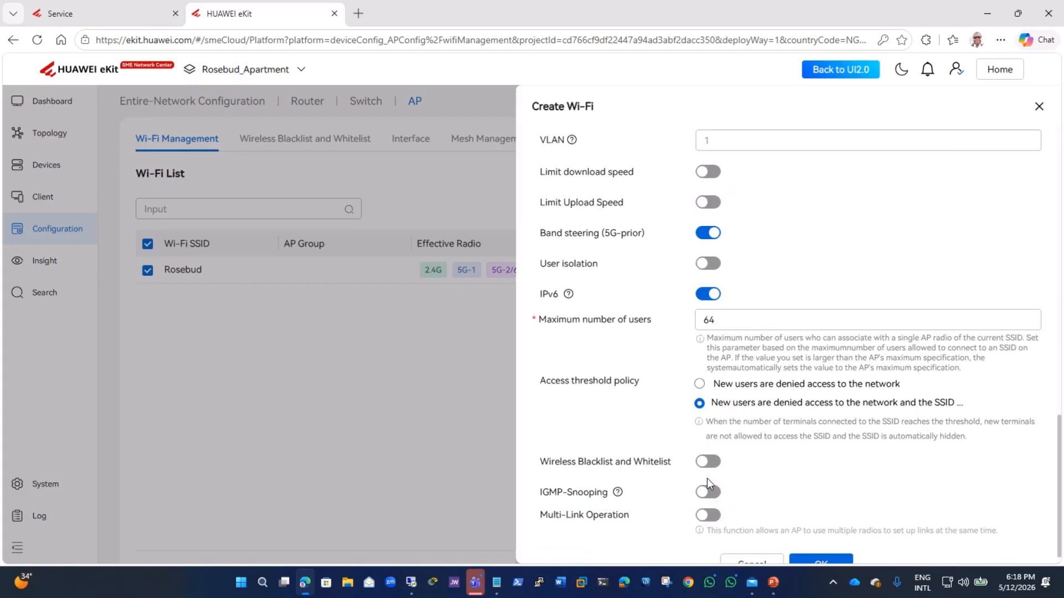
{"action": "scroll", "coordinate": [674, 213], "scroll_direction": "up", "scroll_amount": 2}
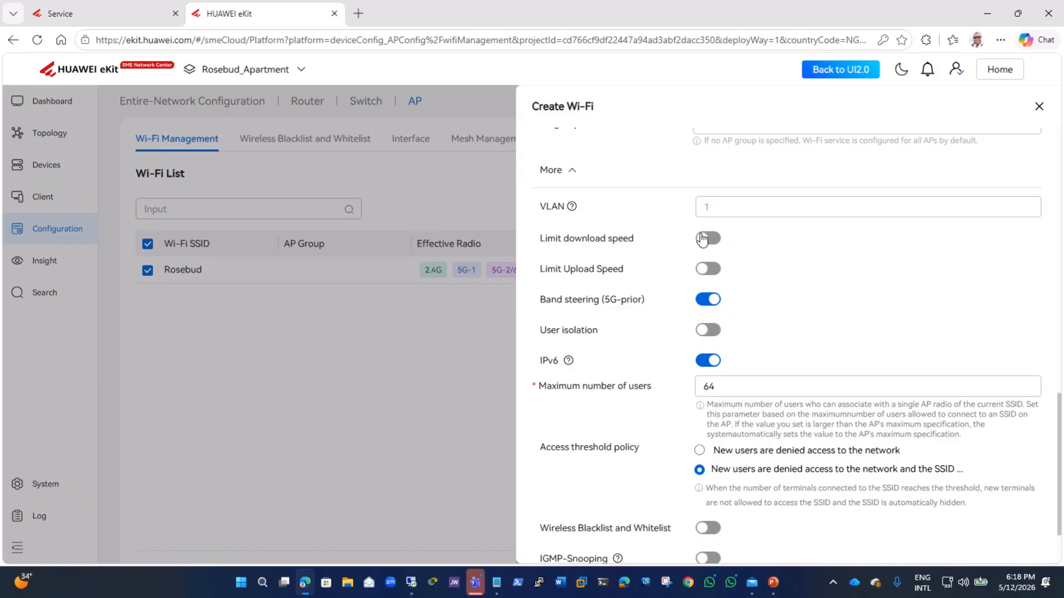
Step: Enable download and upload speed limits, setting each to 2 Mbps
{"action": "left_click", "coordinate": [706, 239]}
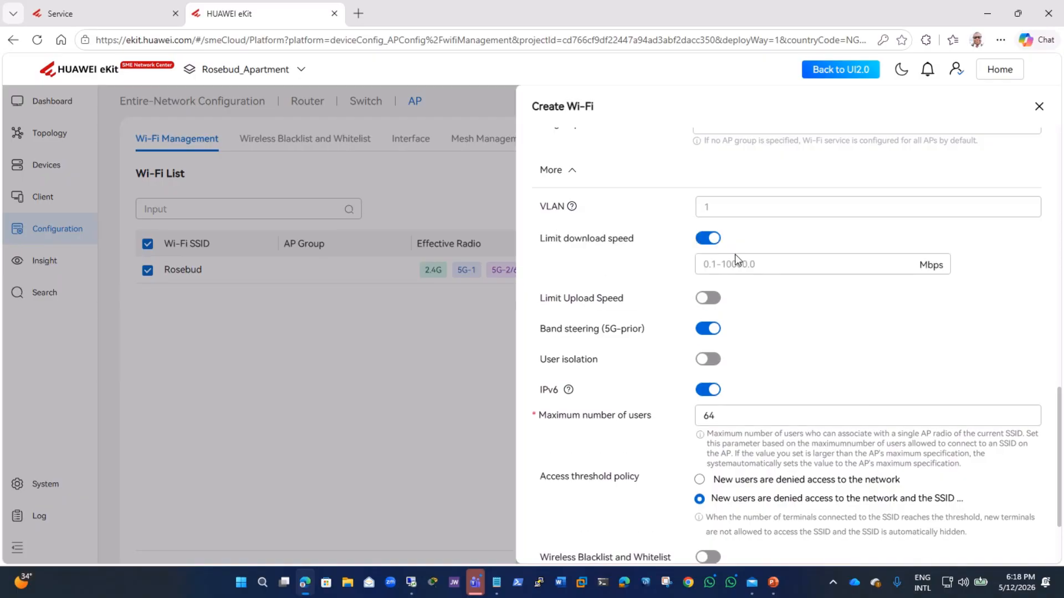
{"action": "left_click", "coordinate": [745, 264]}
{"action": "type", "text": "2"}
{"action": "left_click", "coordinate": [702, 299]}
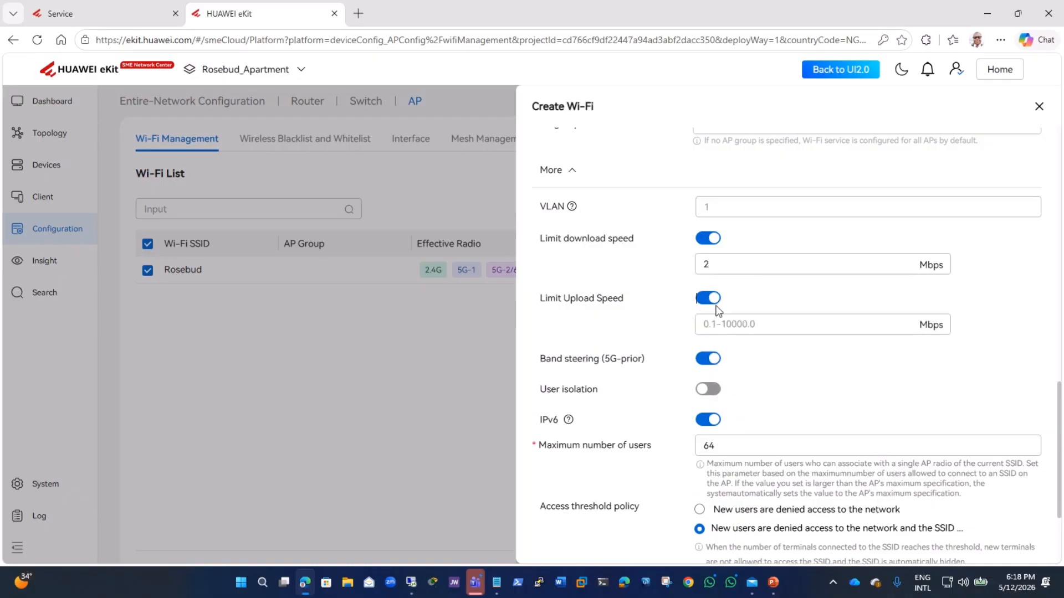
{"action": "left_click", "coordinate": [722, 323]}
{"action": "type", "text": "2"}
Step: Turn on user isolation and set the maximum number of users to 1000
{"action": "left_click", "coordinate": [708, 389]}
{"action": "double_click", "coordinate": [750, 447]}
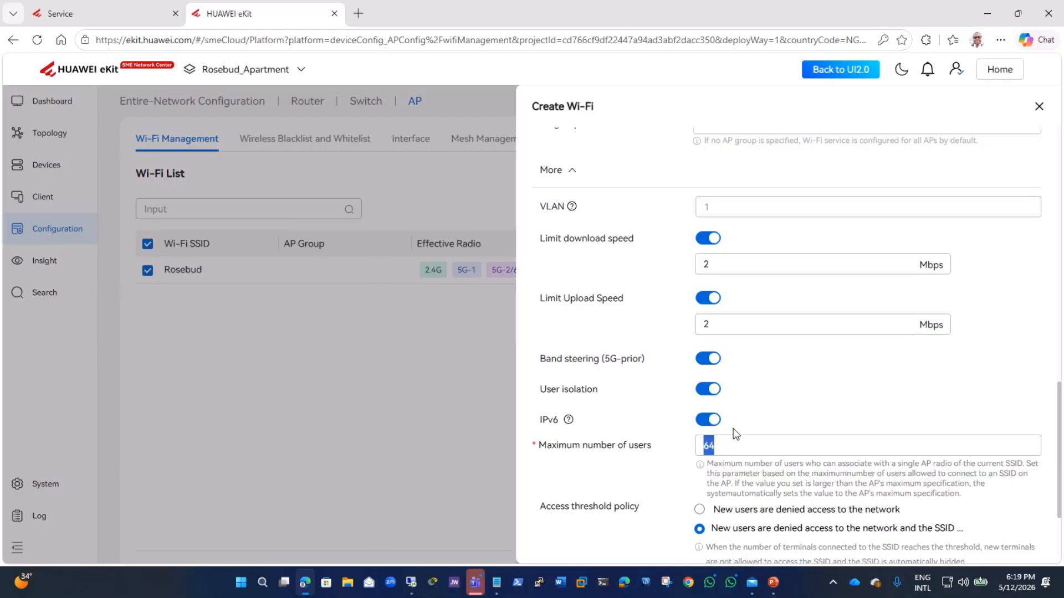
{"action": "type", "text": "100"}
{"action": "key", "text": "F11"}
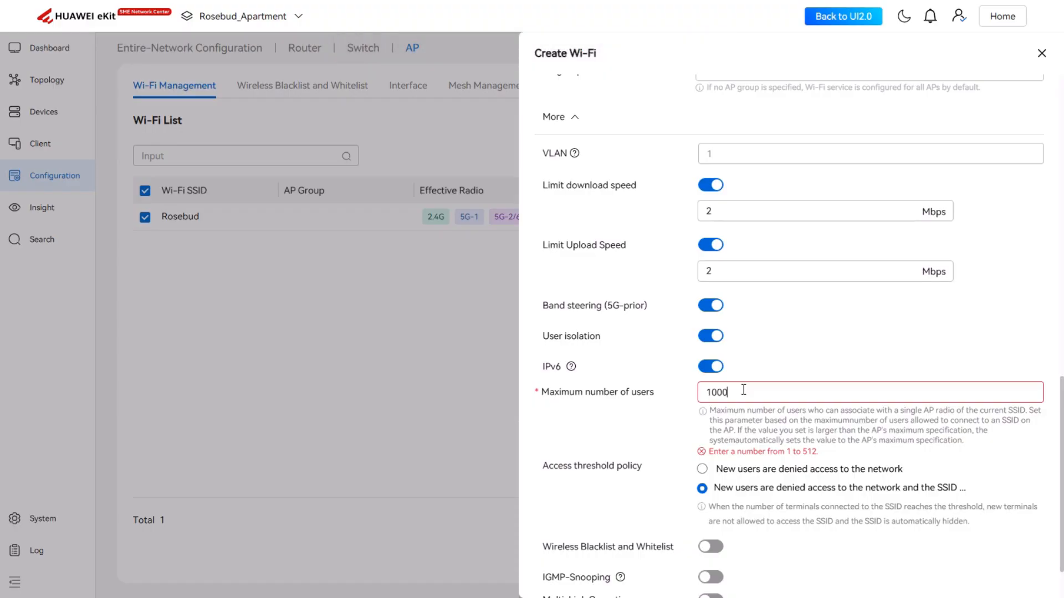
Step: Set the maximum number of users to 512 and confirm creation of the Wi-Fi
{"action": "key", "text": "BackSpace"}
{"action": "key", "text": "BackSpace"}
{"action": "key", "text": "BackSpace"}
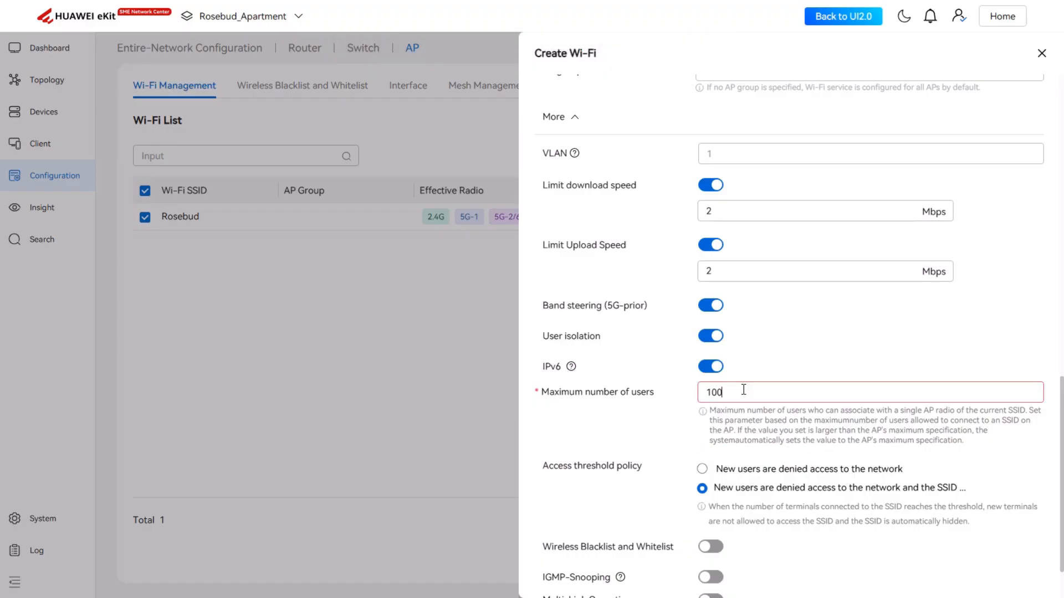
{"action": "key", "text": "BackSpace"}
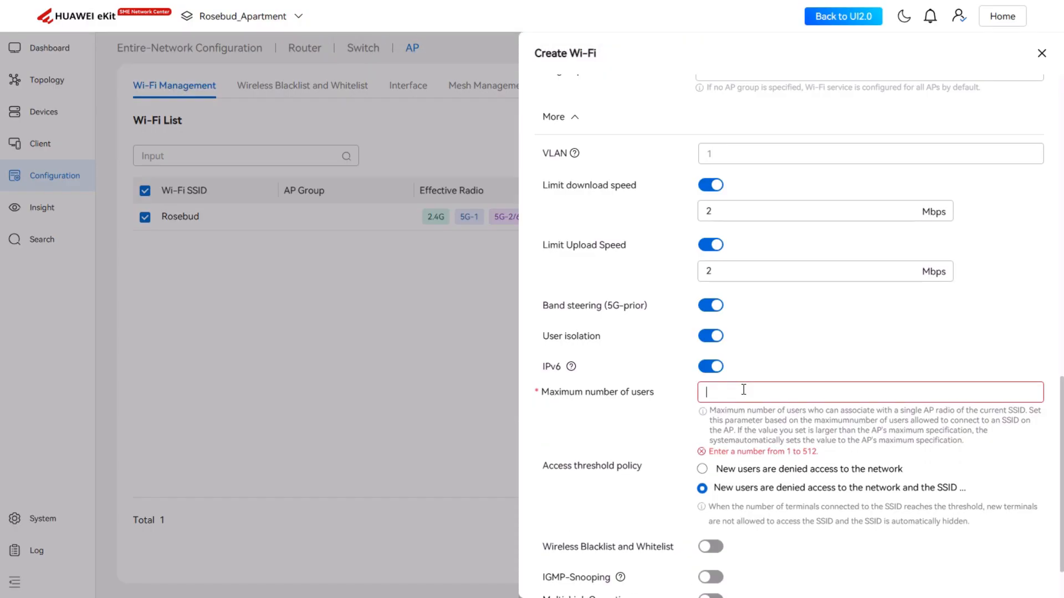
{"action": "type", "text": "512"}
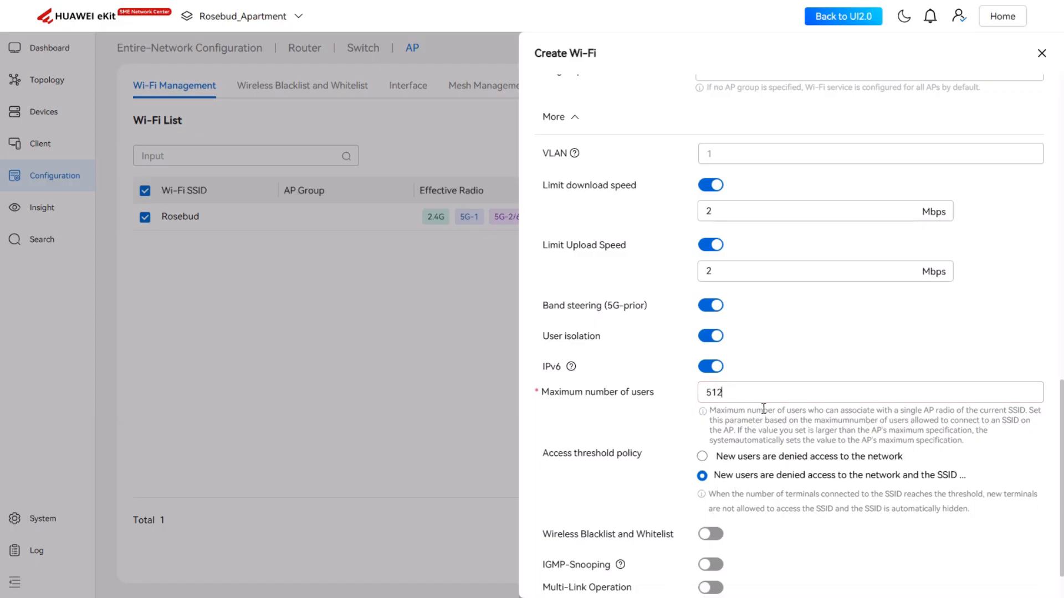
{"action": "scroll", "coordinate": [823, 439], "scroll_direction": "down", "scroll_amount": 1}
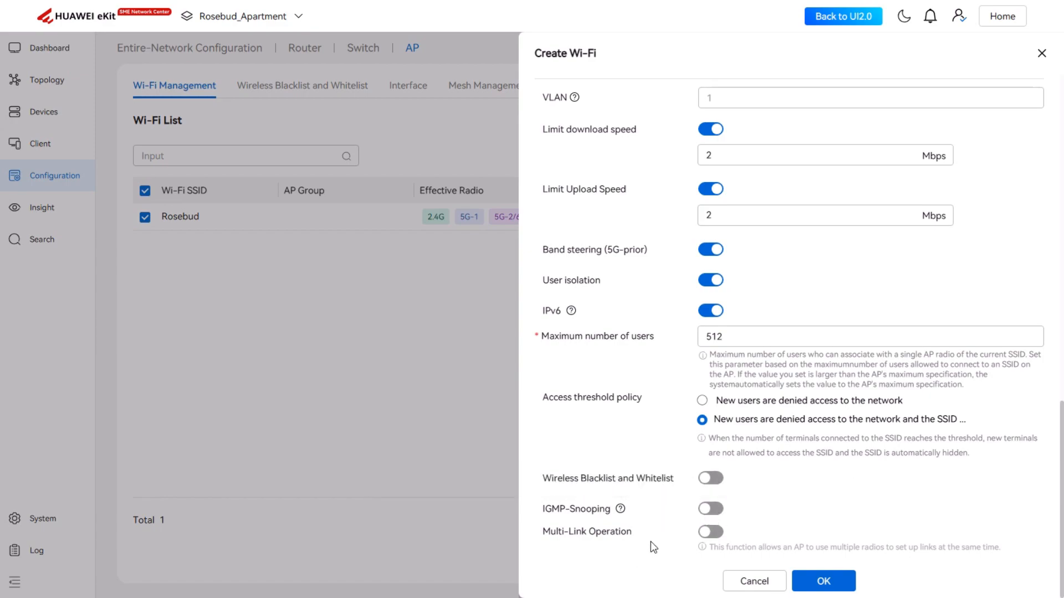
{"action": "left_click", "coordinate": [835, 581]}
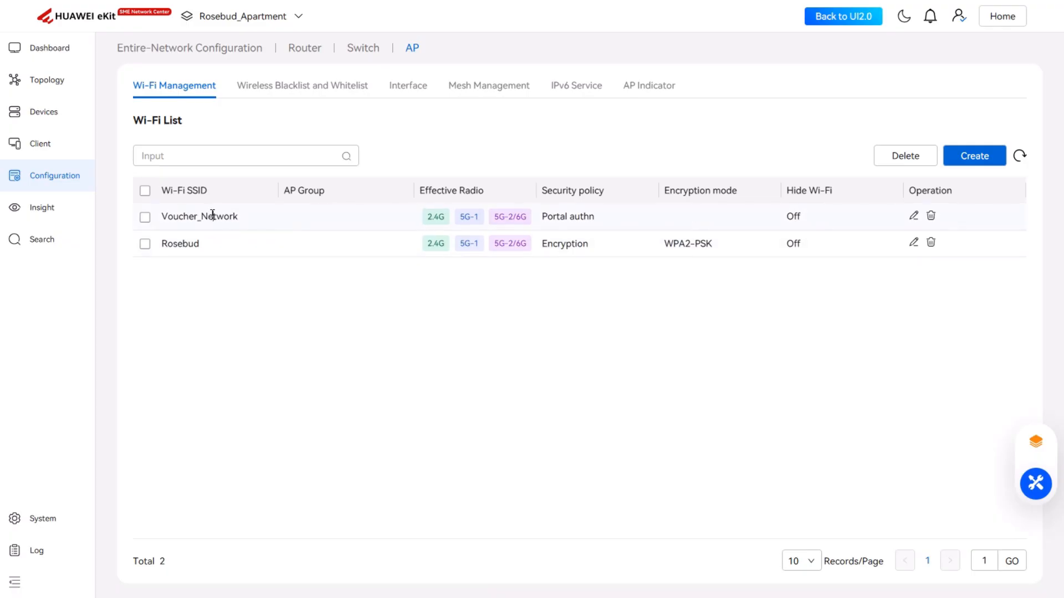
Step: Open the guest account list under portal authentication user and guest management
{"action": "left_click", "coordinate": [146, 219]}
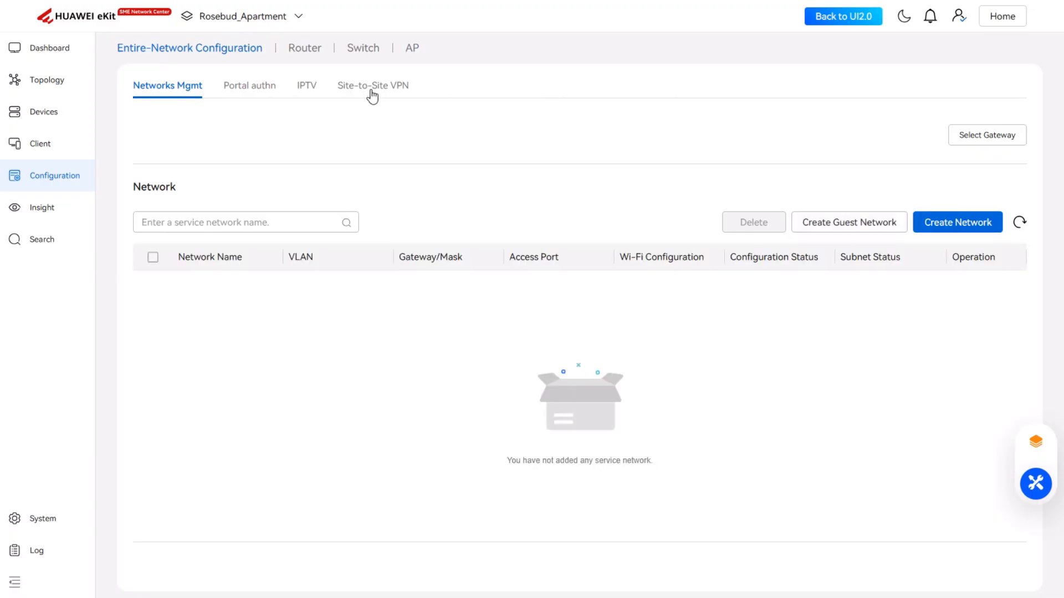
{"action": "left_click", "coordinate": [253, 86]}
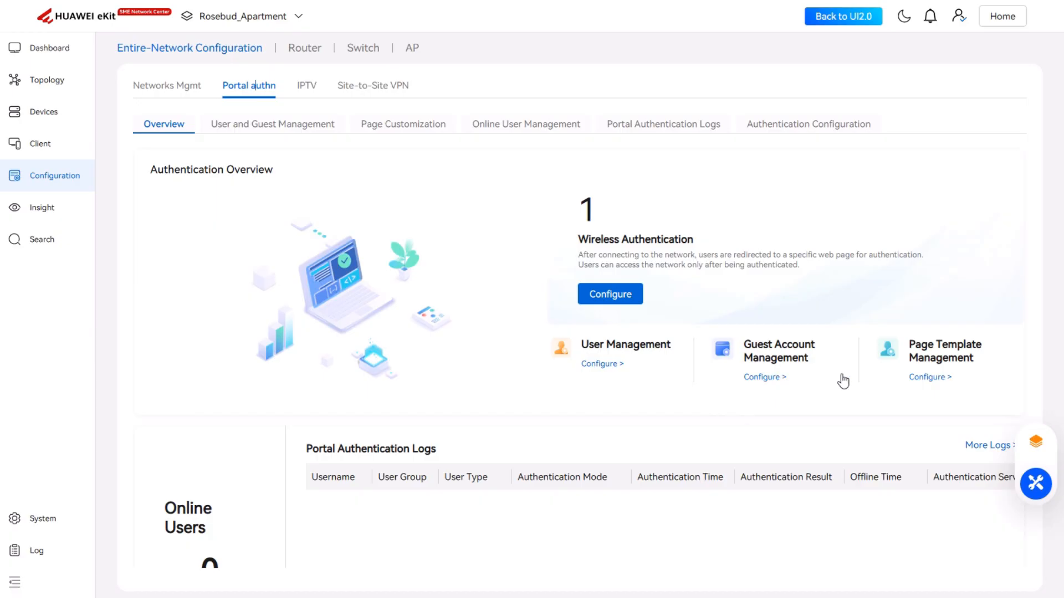
{"action": "left_click", "coordinate": [603, 364]}
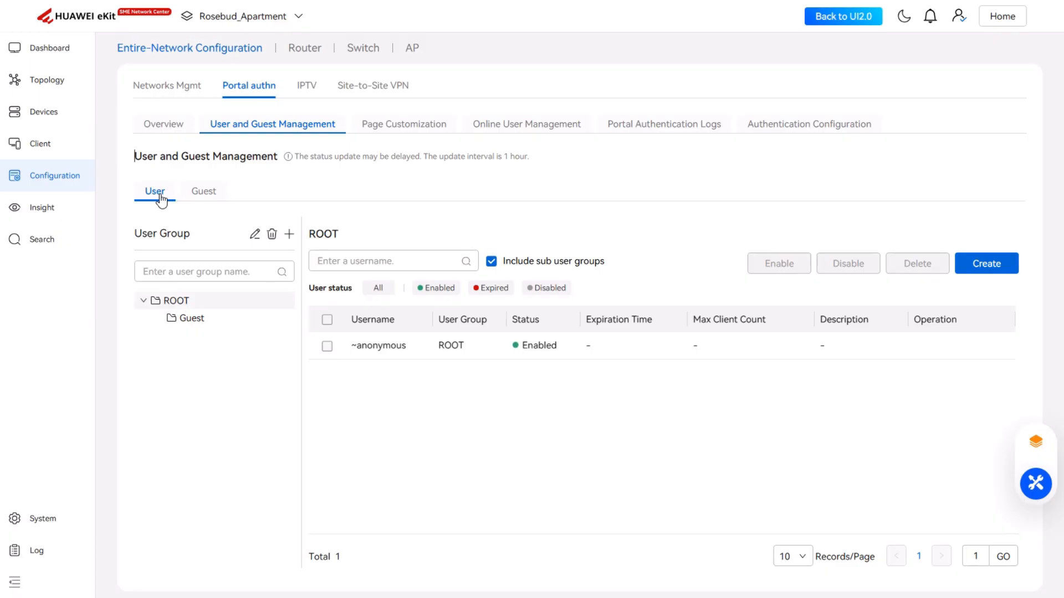
{"action": "left_click", "coordinate": [203, 194]}
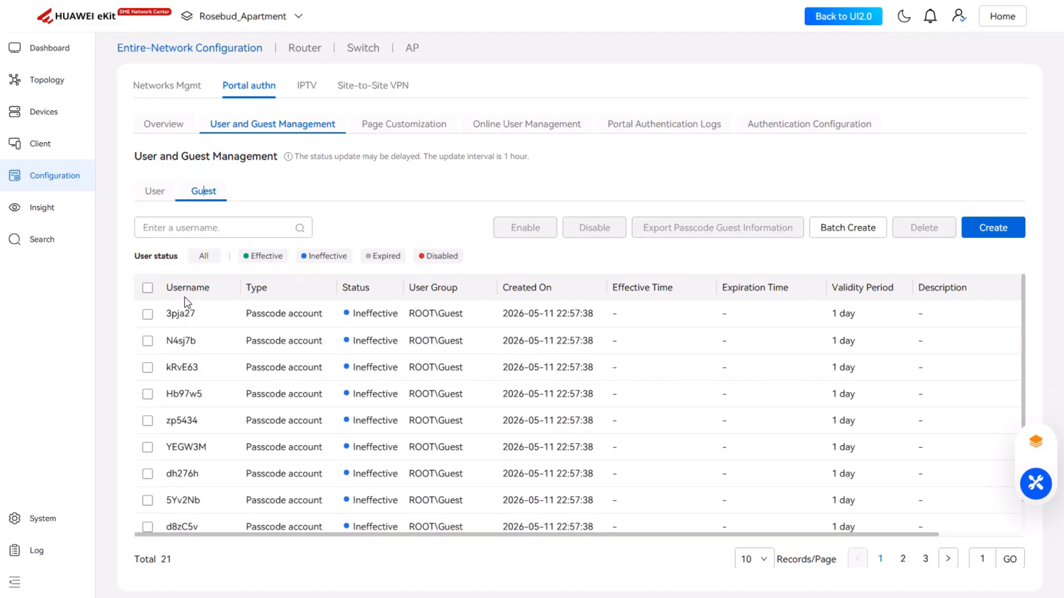
Step: Show 100 records per page, select all existing passcode guest accounts and delete them
{"action": "left_click", "coordinate": [148, 288]}
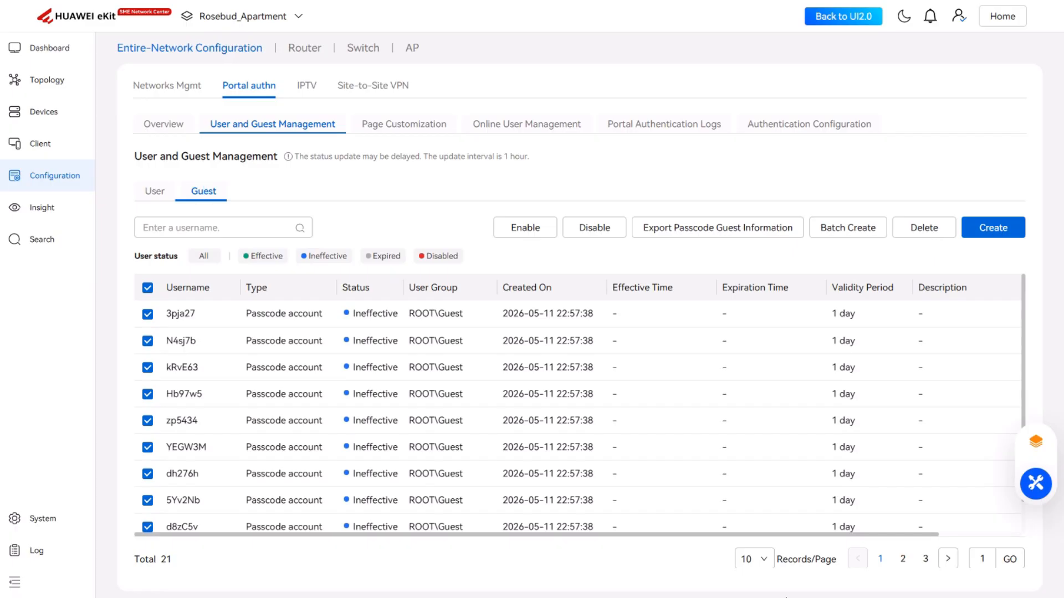
{"action": "left_click", "coordinate": [766, 561]}
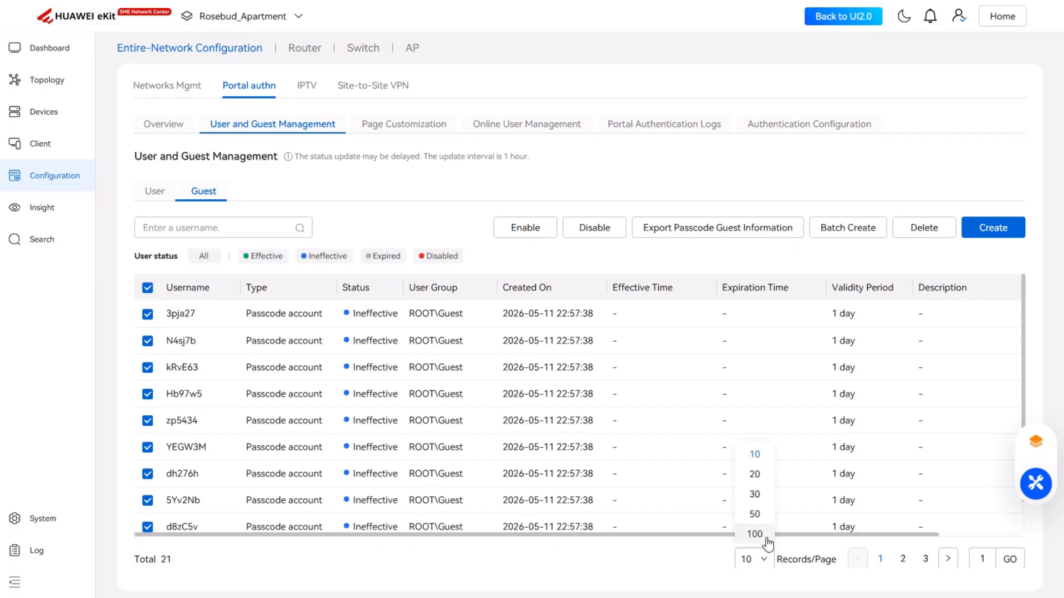
{"action": "left_click", "coordinate": [762, 534]}
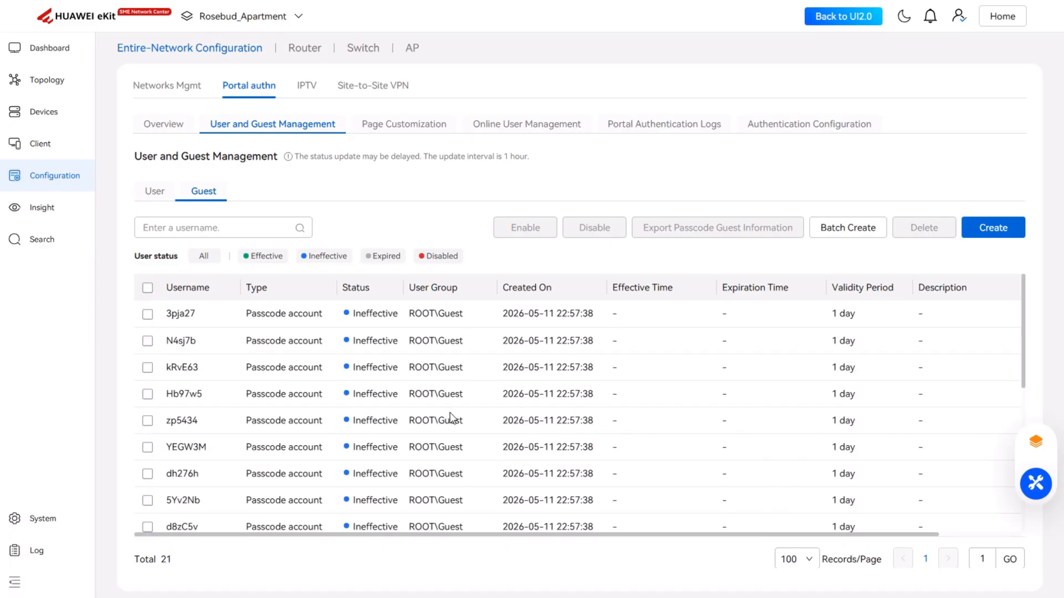
{"action": "left_click", "coordinate": [147, 288]}
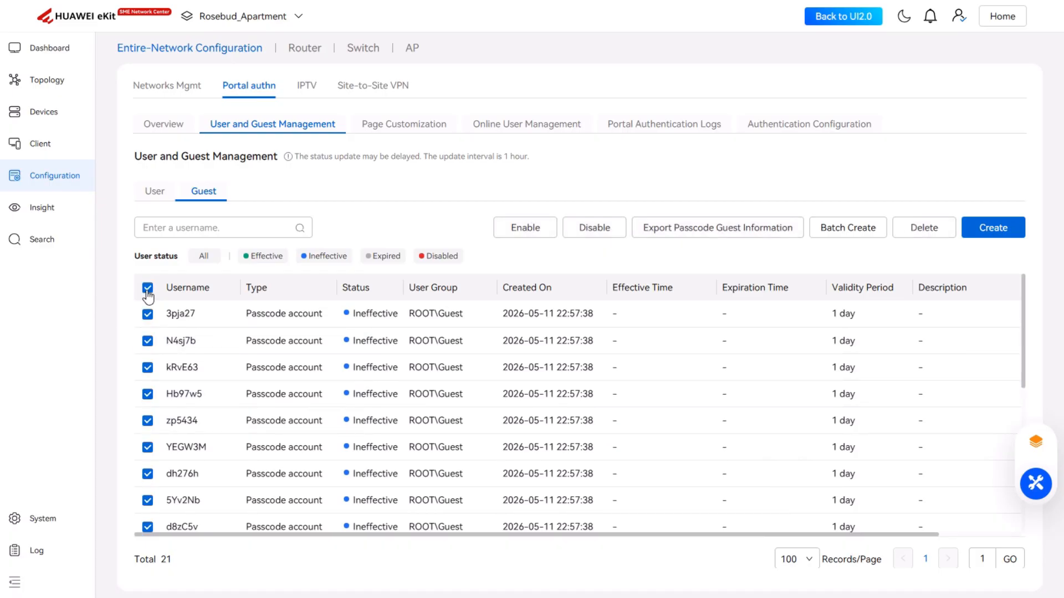
{"action": "left_click", "coordinate": [924, 228]}
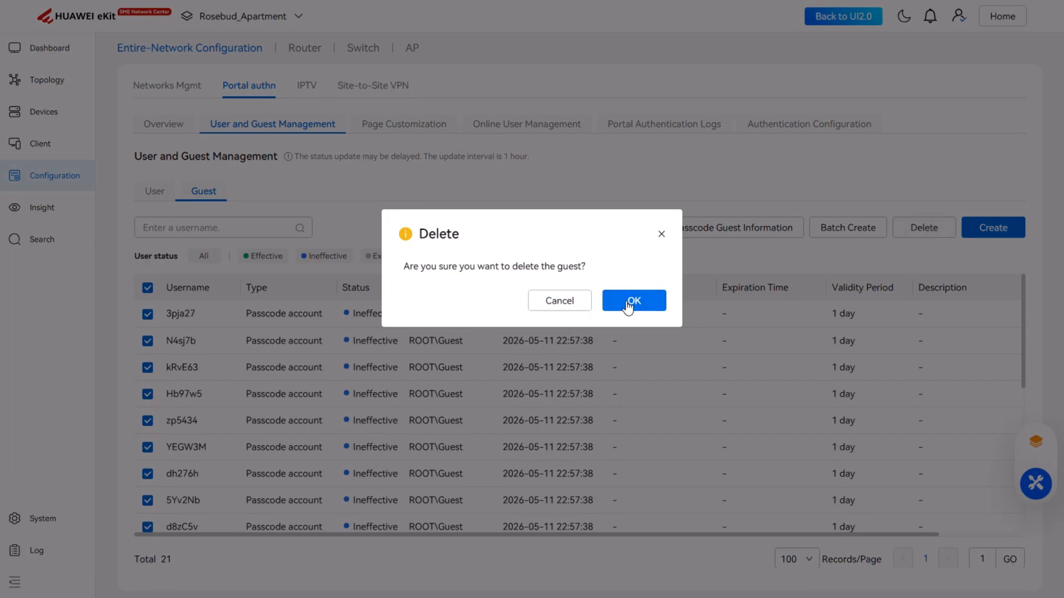
{"action": "left_click", "coordinate": [628, 302]}
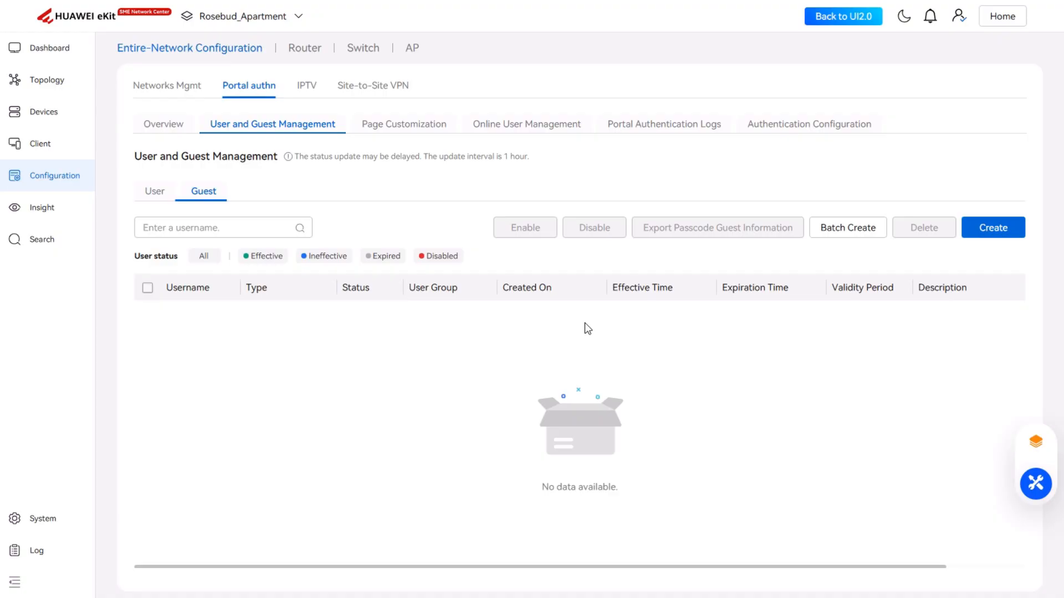
Step: Batch-create 10 passcode guest accounts with 6-character passcodes, effective upon first login, valid for 7 days
{"action": "left_click", "coordinate": [857, 235]}
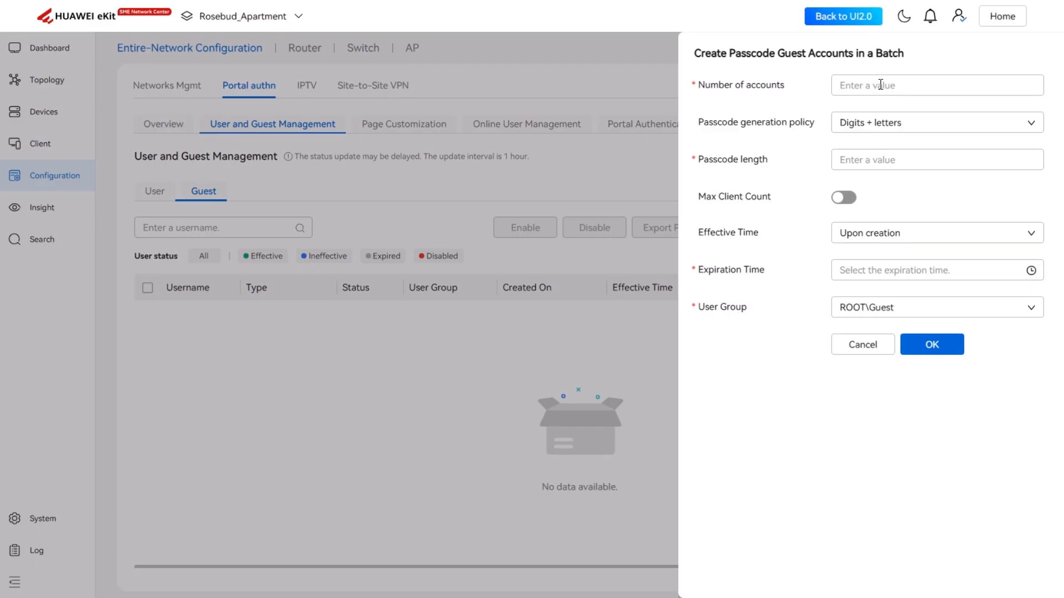
{"action": "left_click", "coordinate": [923, 86]}
{"action": "type", "text": "10"}
{"action": "left_click", "coordinate": [911, 160]}
{"action": "type", "text": "6"}
{"action": "left_click", "coordinate": [1034, 236]}
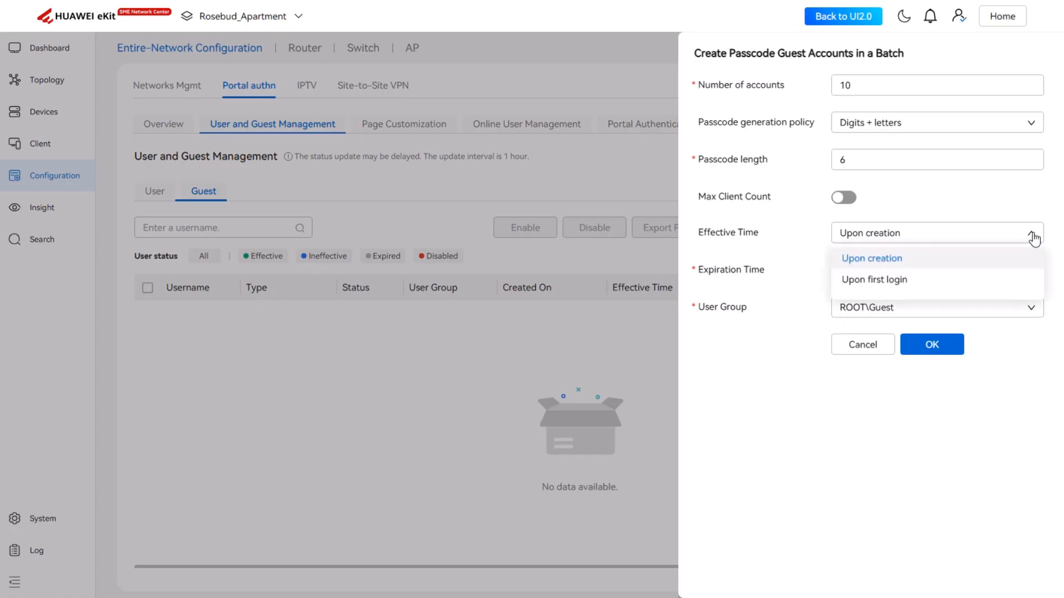
{"action": "left_click", "coordinate": [896, 282]}
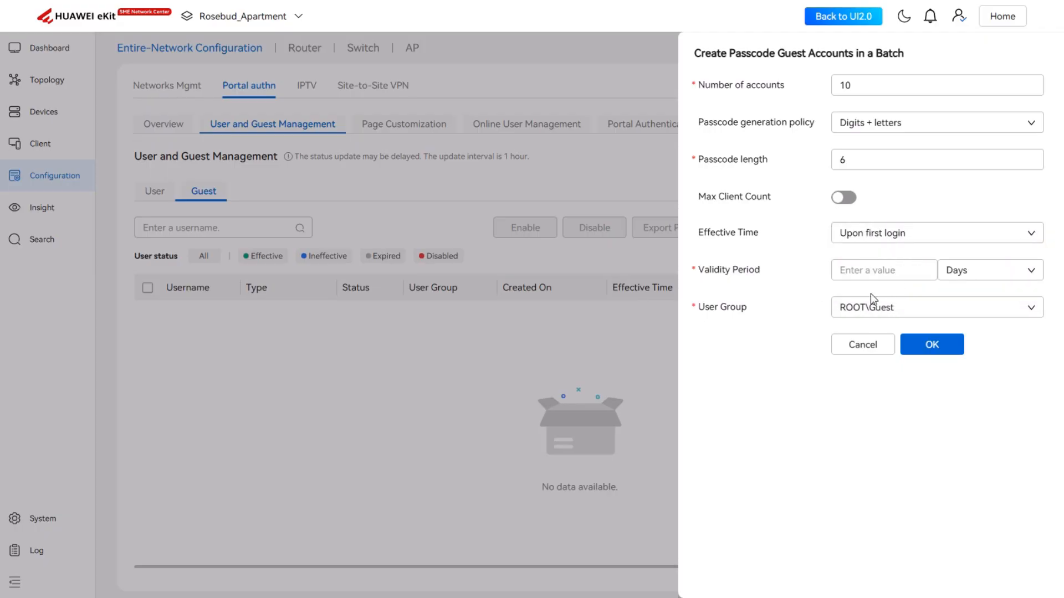
{"action": "left_click", "coordinate": [885, 271]}
{"action": "type", "text": "7"}
{"action": "left_click", "coordinate": [940, 351]}
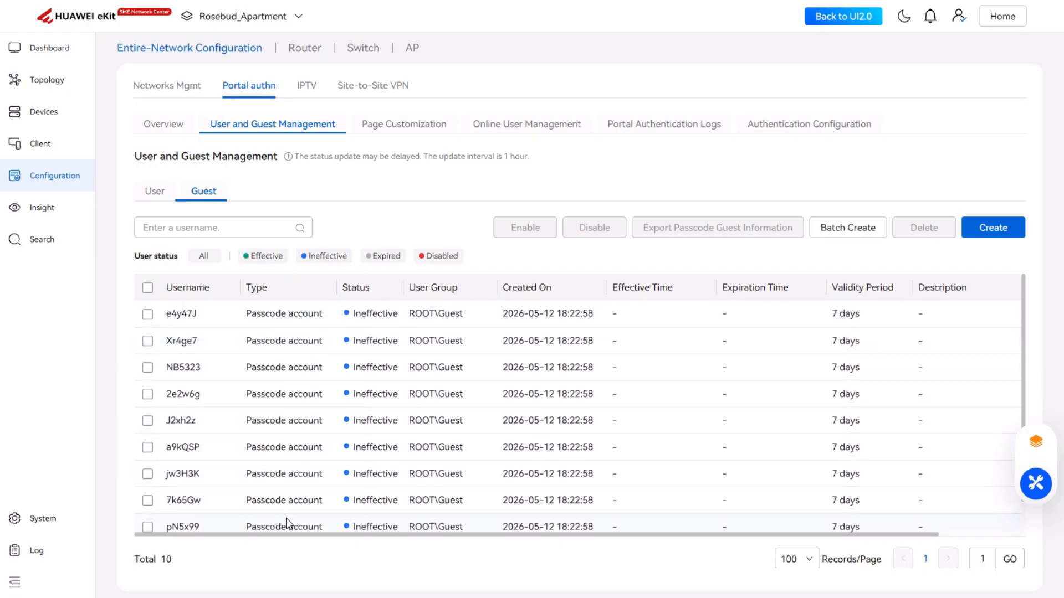
Step: Scroll through the new passcode accounts' columns in the guest list
{"action": "left_click_drag", "start_coordinate": [291, 534], "coordinate": [511, 546]}
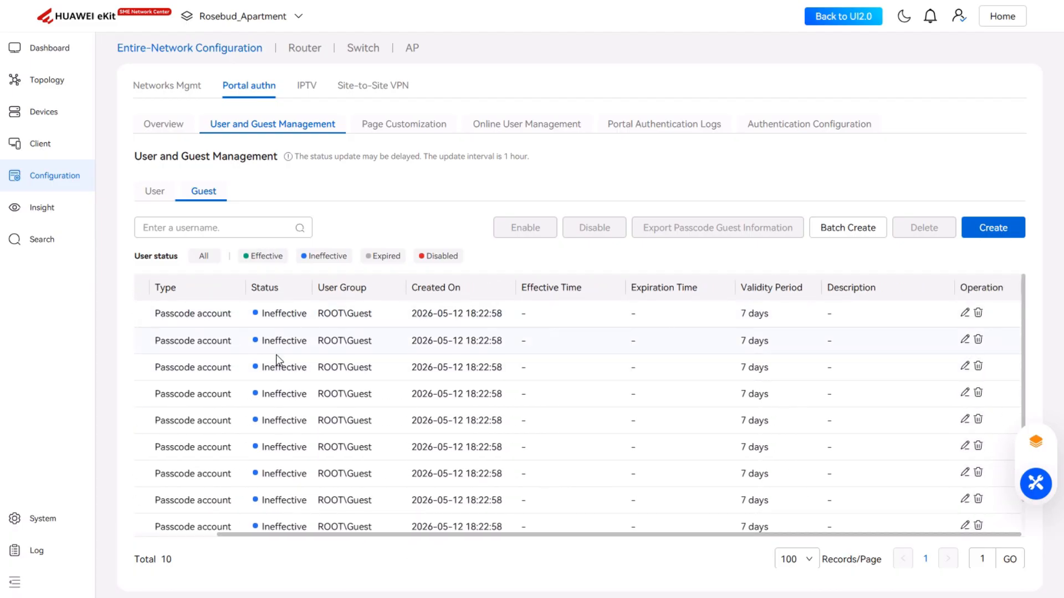
{"action": "left_click_drag", "start_coordinate": [412, 531], "coordinate": [251, 524]}
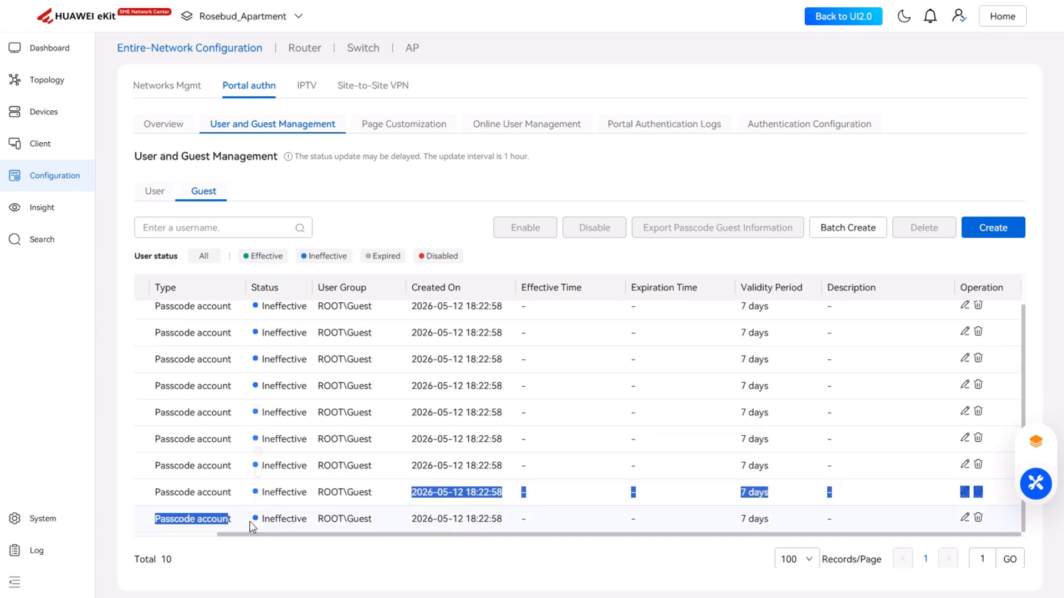
{"action": "left_click_drag", "start_coordinate": [375, 536], "coordinate": [291, 535]}
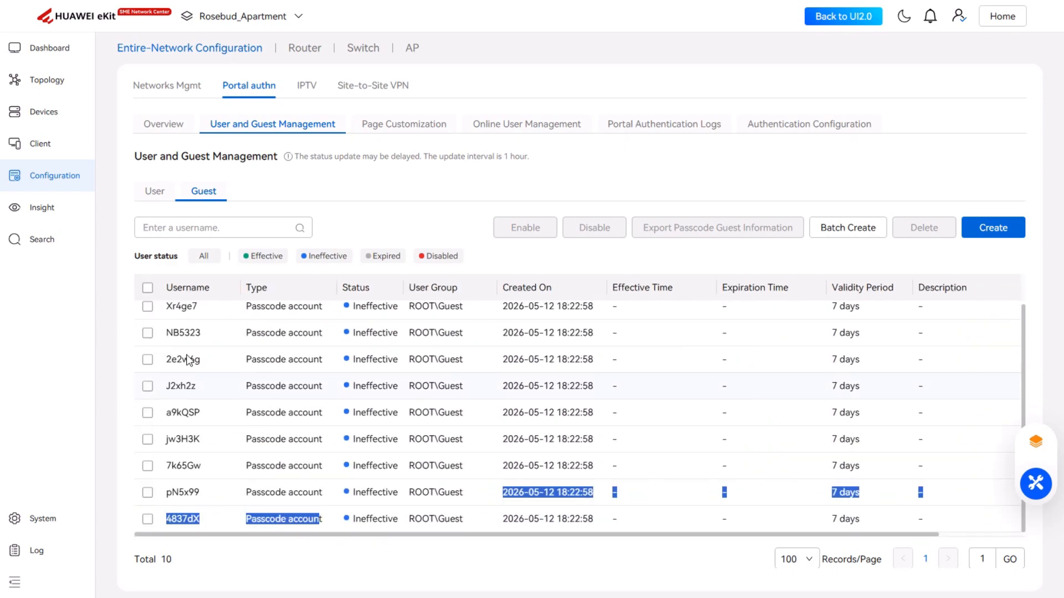
Step: Select all new passcode accounts and export their guest information with the default image
{"action": "left_click", "coordinate": [147, 288]}
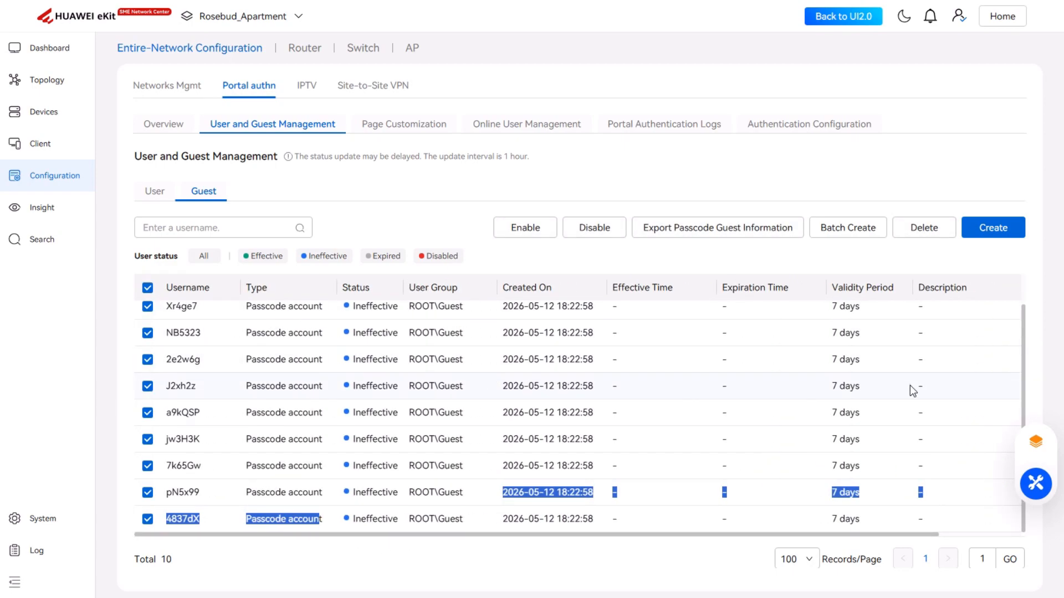
{"action": "left_click", "coordinate": [729, 234]}
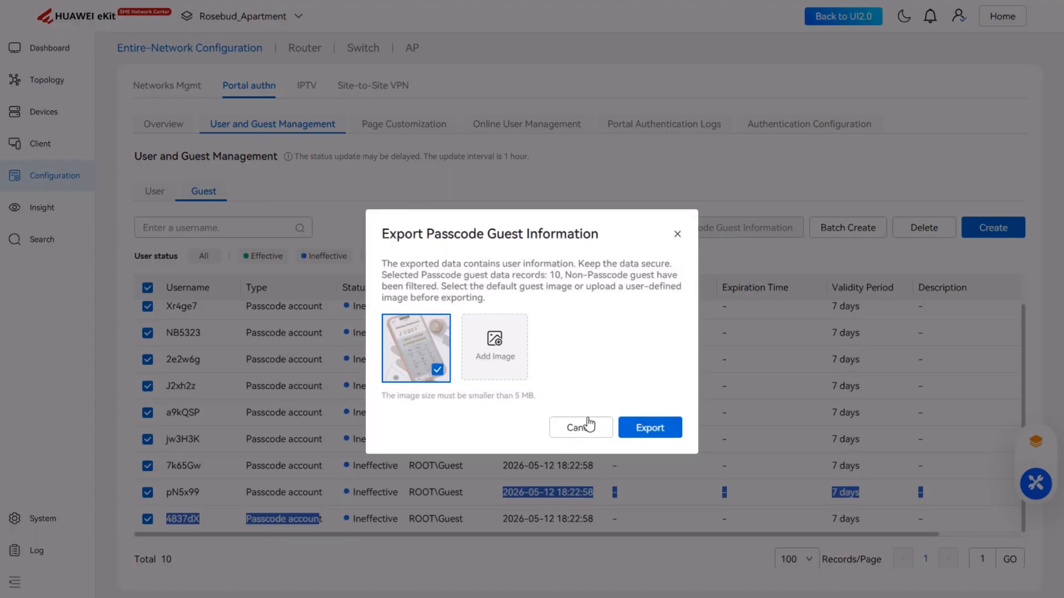
{"action": "left_click", "coordinate": [660, 430]}
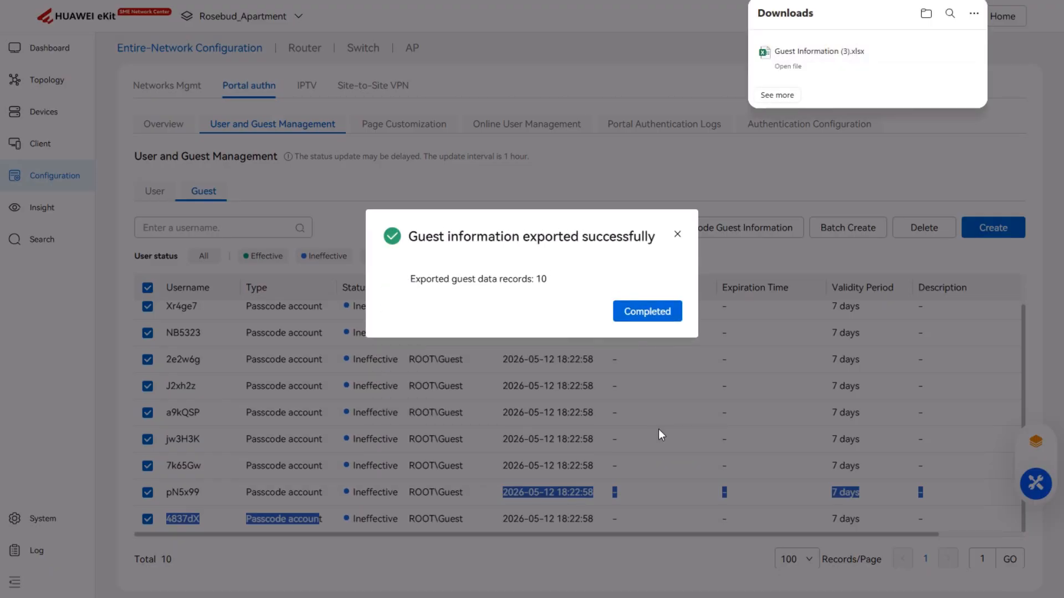
Step: Open the exported Guest Information spreadsheet to review the passcode cards, then close it
{"action": "left_click", "coordinate": [788, 67]}
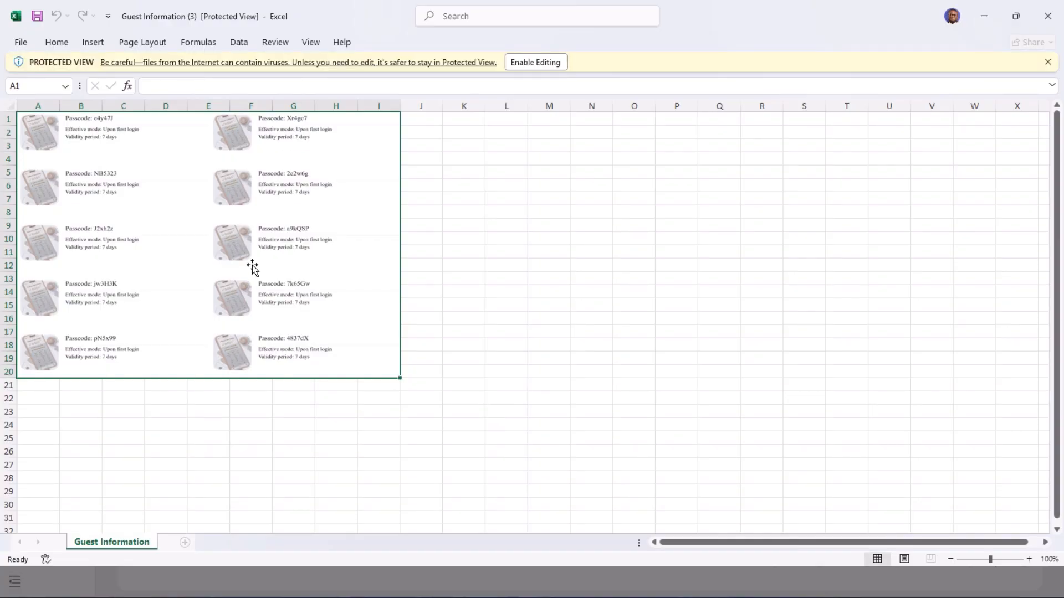
{"action": "scroll", "coordinate": [252, 266], "scroll_direction": "up", "scroll_amount": 3, "text": "ctrl"}
{"action": "scroll", "coordinate": [193, 277], "scroll_direction": "up", "scroll_amount": 2, "text": "ctrl"}
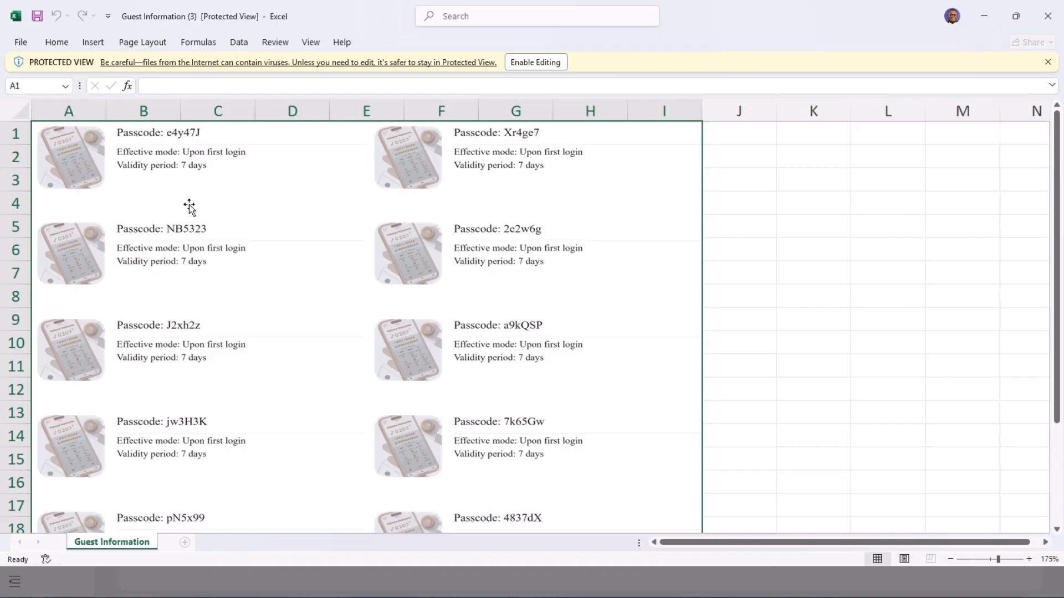
{"action": "left_click", "coordinate": [1047, 16]}
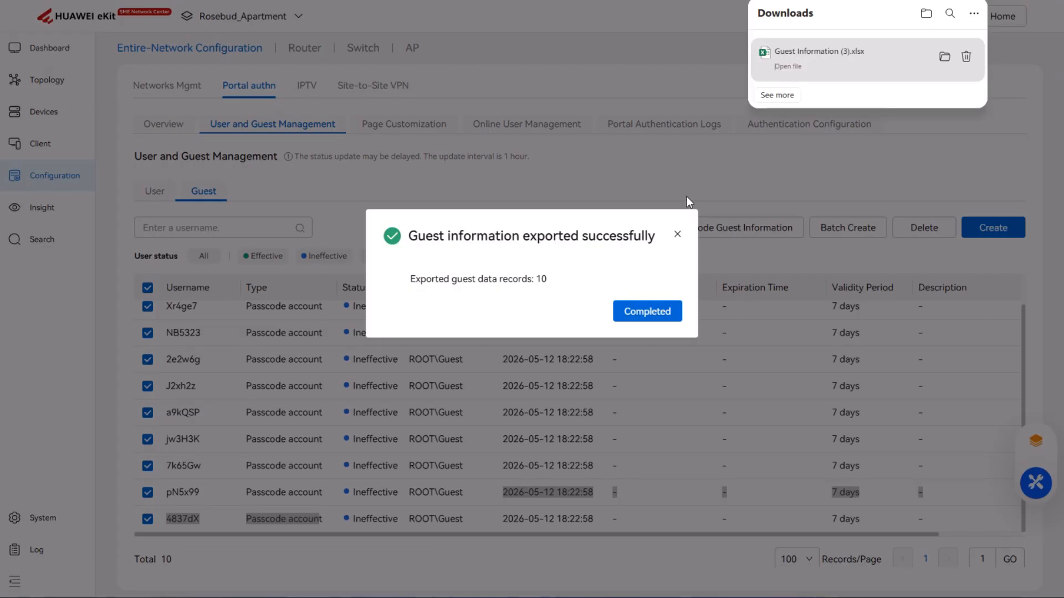
Step: Dismiss the export confirmation and deselect all guest accounts
{"action": "left_click", "coordinate": [677, 234]}
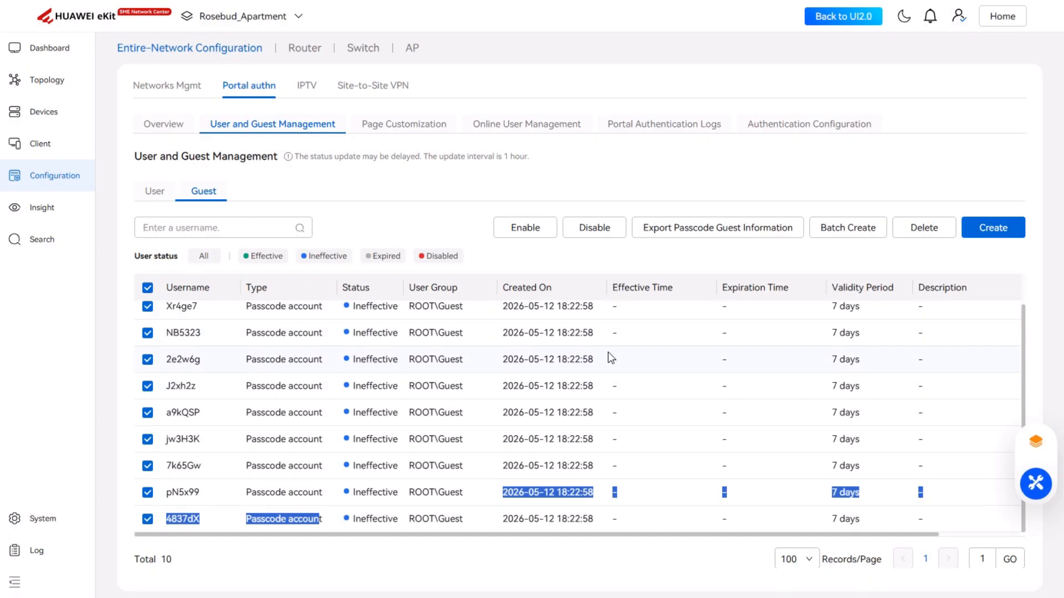
{"action": "left_click", "coordinate": [714, 268]}
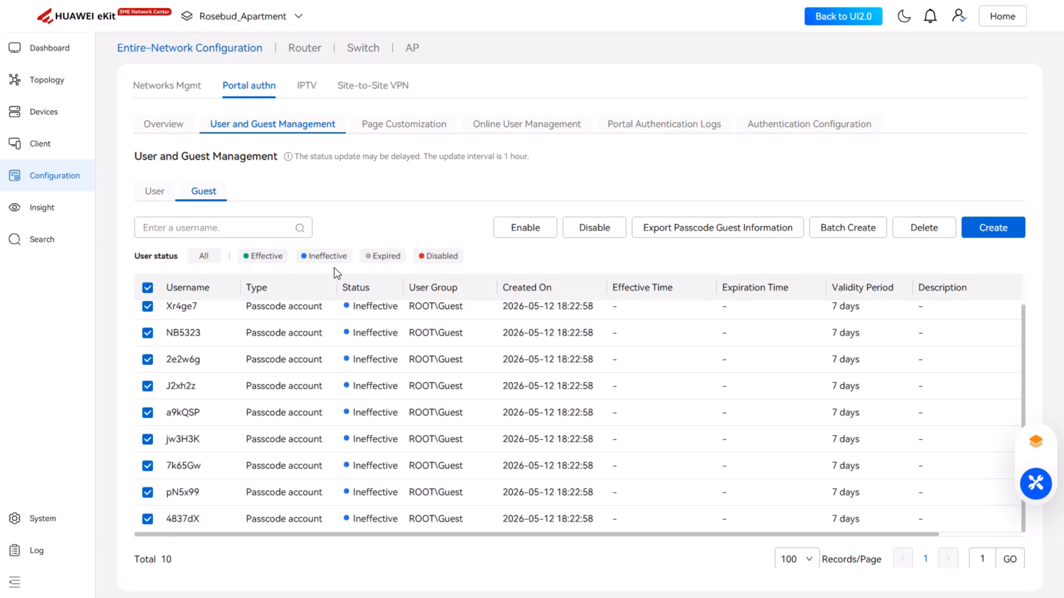
{"action": "left_click", "coordinate": [147, 287]}
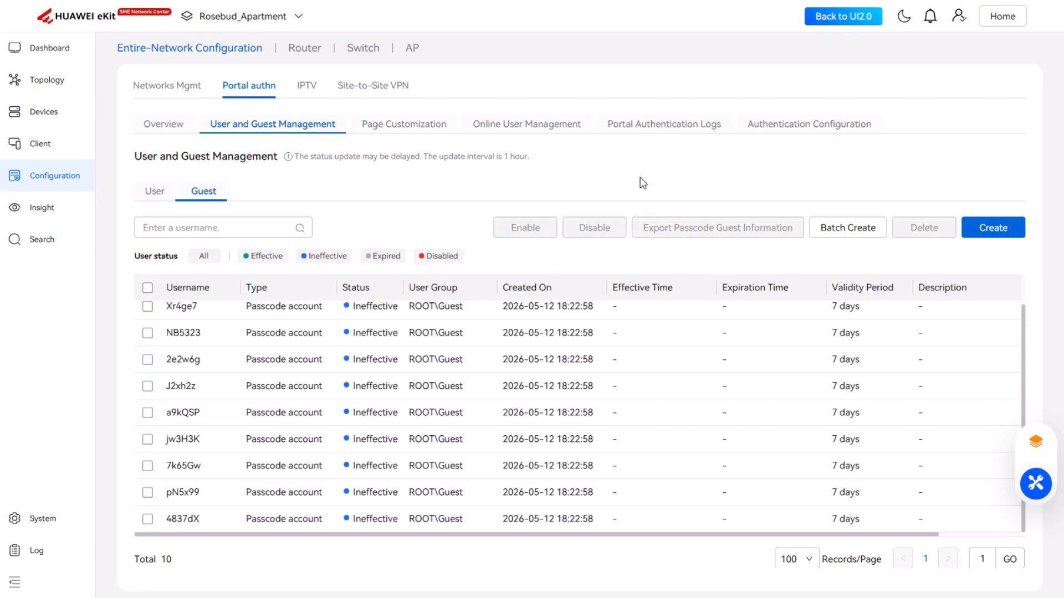
Step: Start creating a single passcode guest account and enter its guest passcode
{"action": "left_click", "coordinate": [1004, 230]}
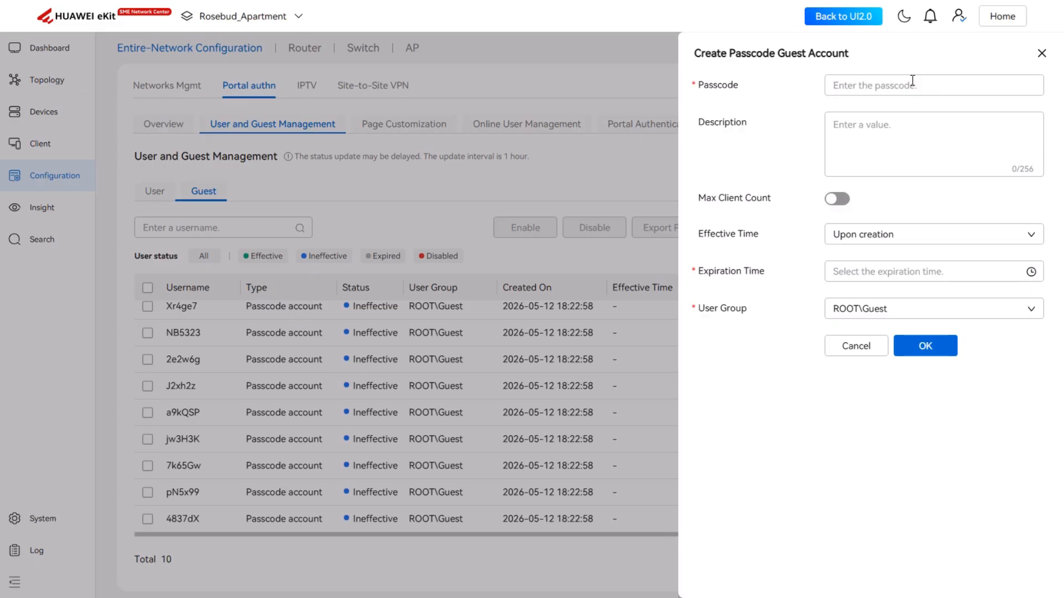
{"action": "left_click", "coordinate": [912, 81]}
{"action": "type", "text": "A"}
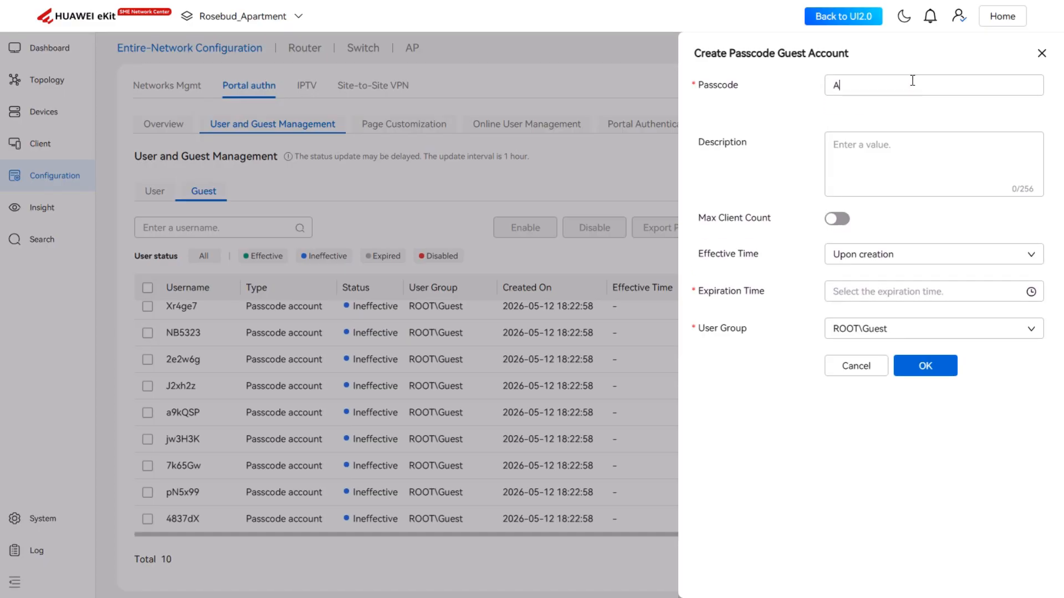
{"action": "type", "text": "BCD"}
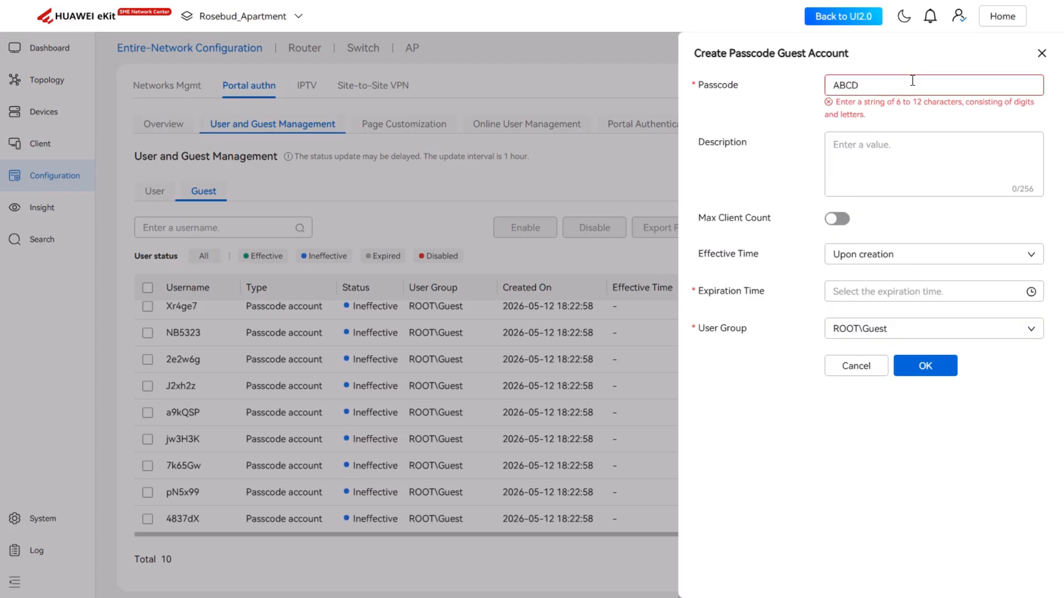
{"action": "type", "text": "12"}
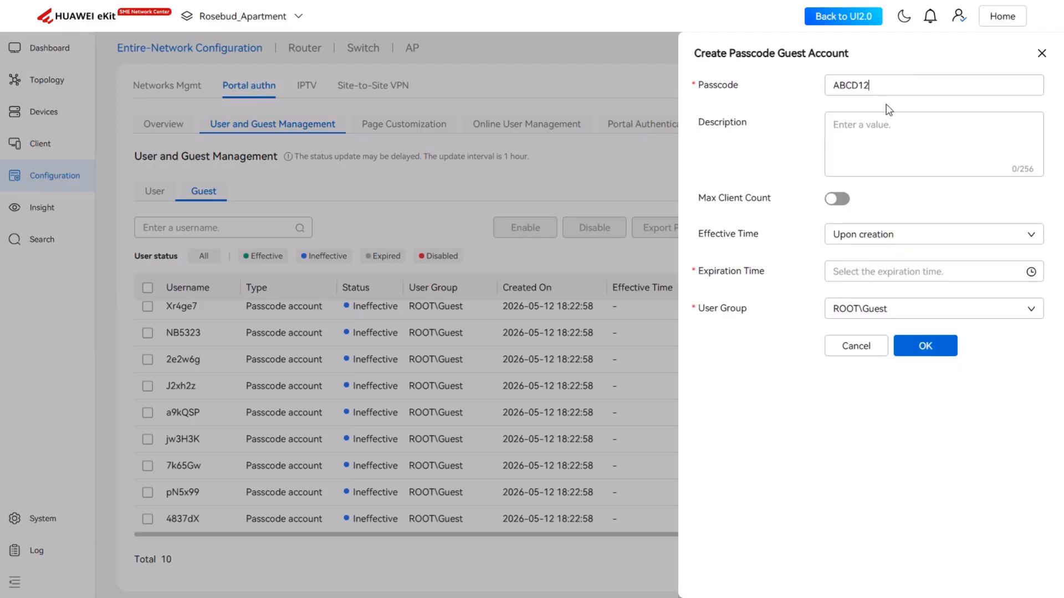
Step: Enter the description Monthly Unlimited for the new guest account
{"action": "left_click", "coordinate": [888, 161]}
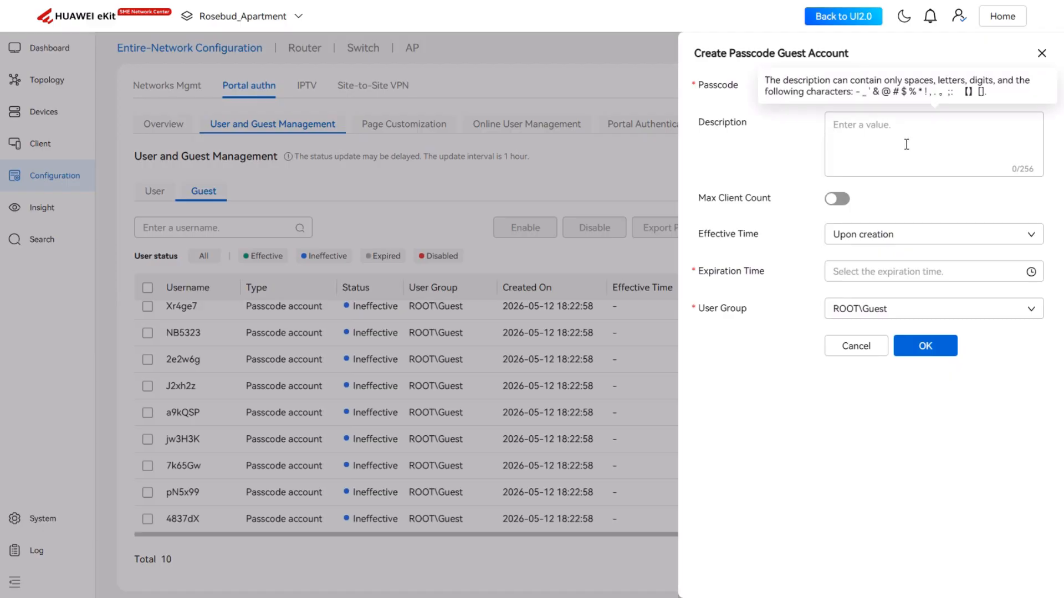
{"action": "type", "text": "U"}
{"action": "key", "text": "BackSpace"}
{"action": "type", "text": "Monthly Unlimited"}
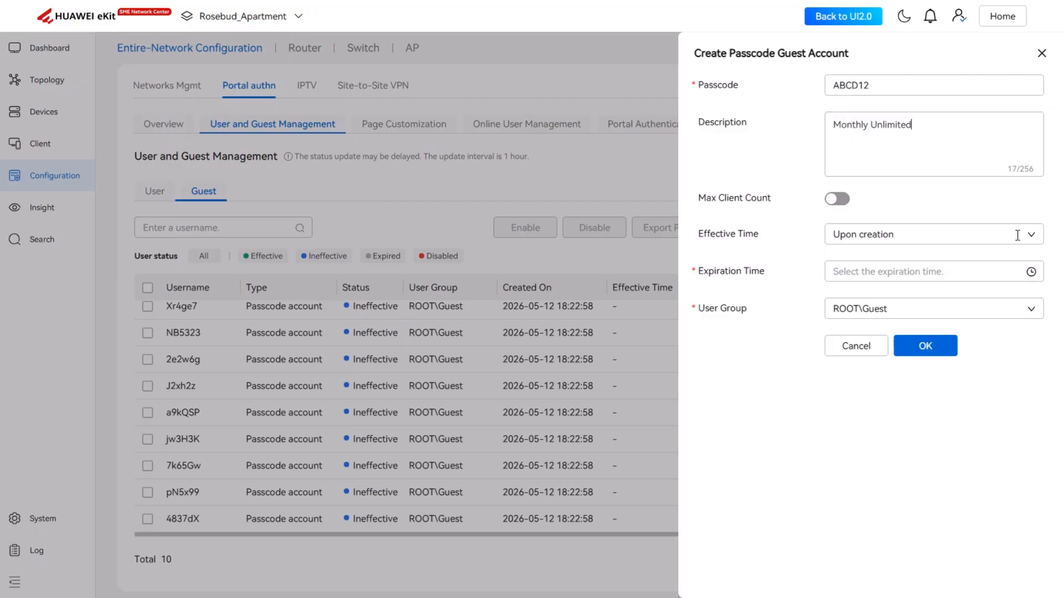
Step: Set the effective time to Upon first login and the validity period to 30 Days, then create the account
{"action": "left_click", "coordinate": [1034, 241]}
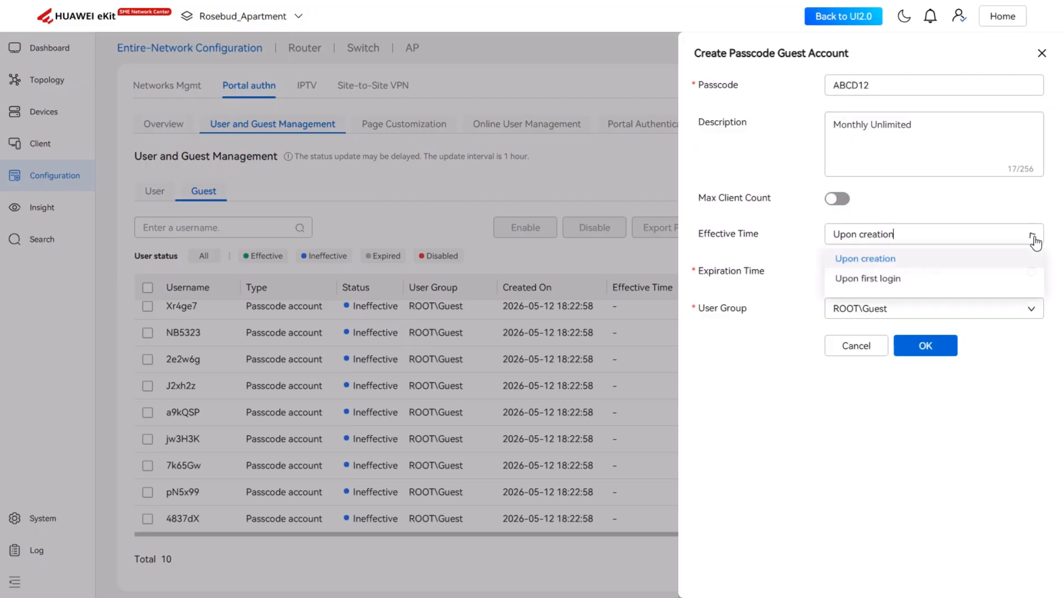
{"action": "left_click", "coordinate": [886, 282]}
{"action": "left_click", "coordinate": [896, 274]}
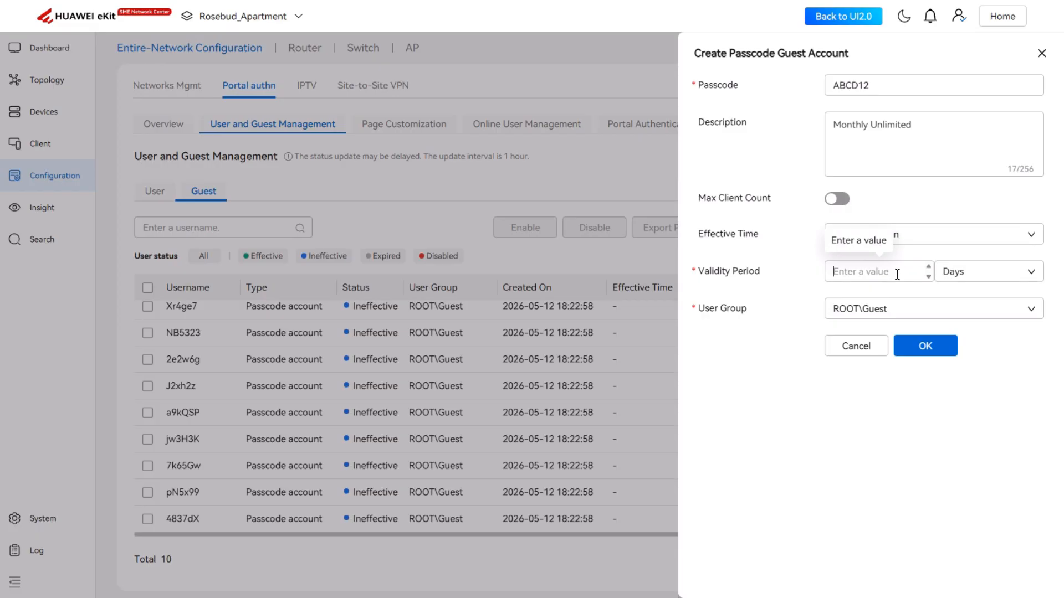
{"action": "left_click", "coordinate": [928, 276]}
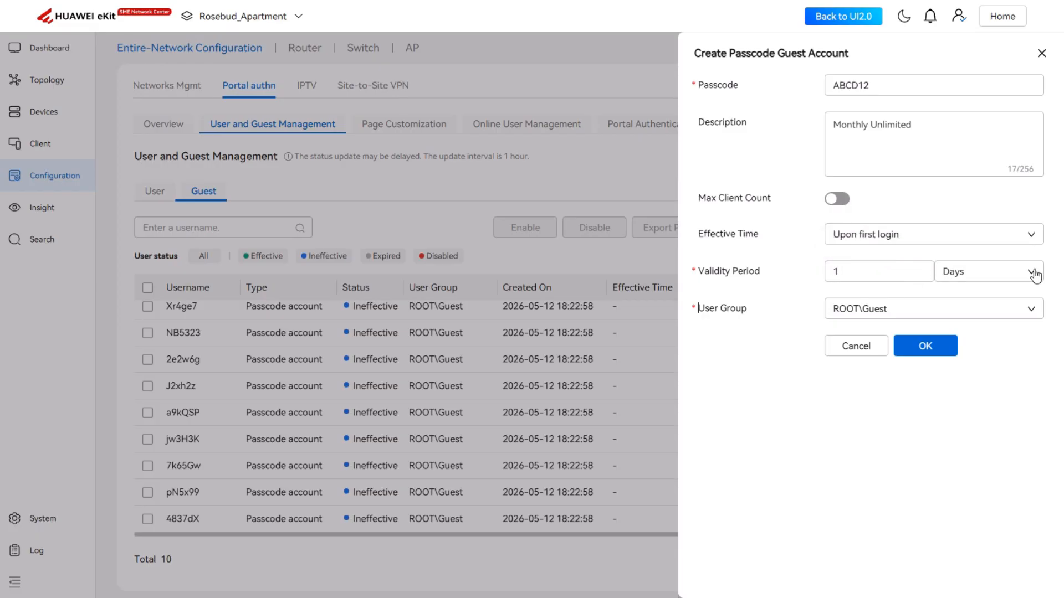
{"action": "left_click", "coordinate": [1034, 275]}
{"action": "left_click", "coordinate": [1033, 273]}
{"action": "left_click_drag", "start_coordinate": [844, 273], "coordinate": [816, 266]}
{"action": "type", "text": "30"}
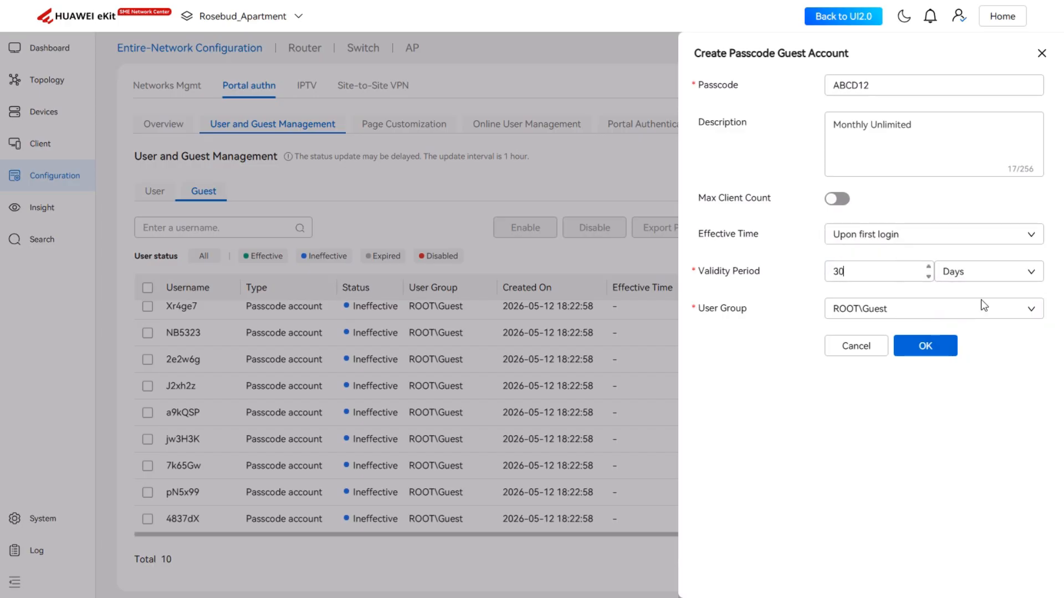
{"action": "left_click", "coordinate": [943, 349]}
{"action": "left_click", "coordinate": [943, 347]}
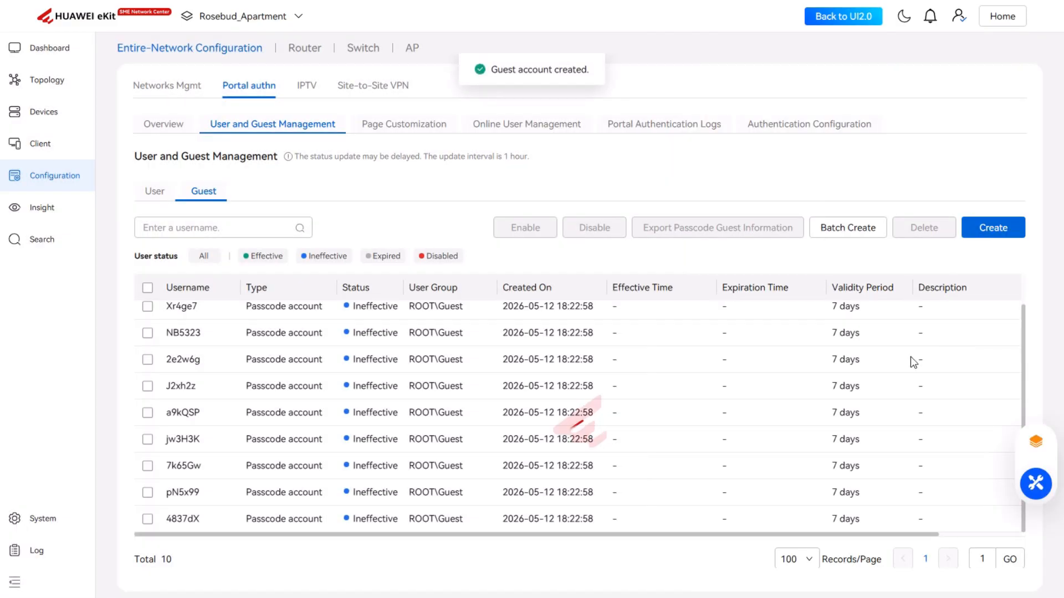
Step: Select the new Monthly Unlimited account and export its passcode guest information with the default image
{"action": "scroll", "coordinate": [523, 386], "scroll_direction": "down", "scroll_amount": 1}
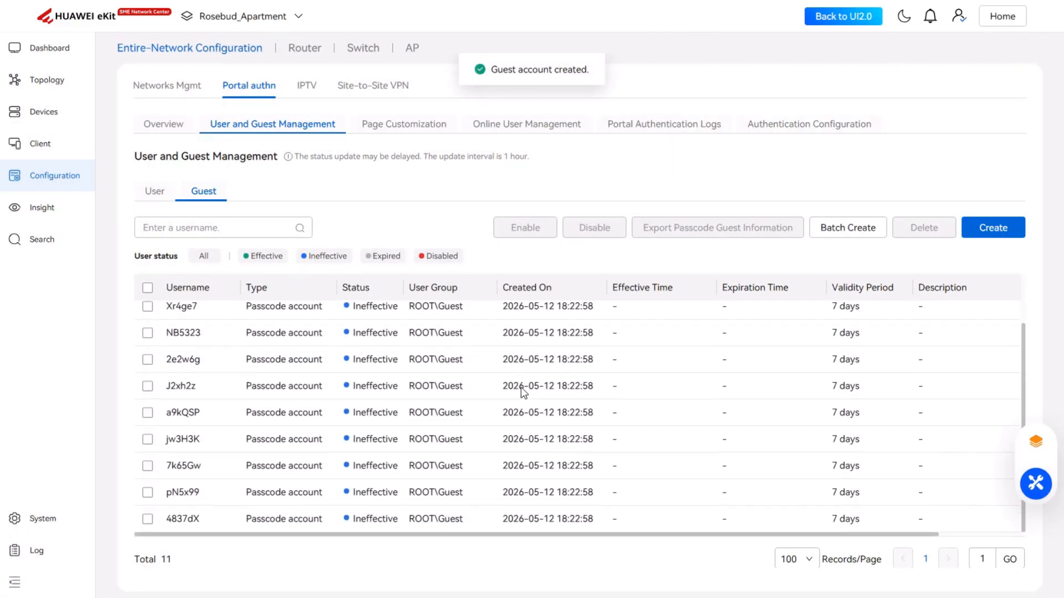
{"action": "scroll", "coordinate": [421, 454], "scroll_direction": "down", "scroll_amount": 1}
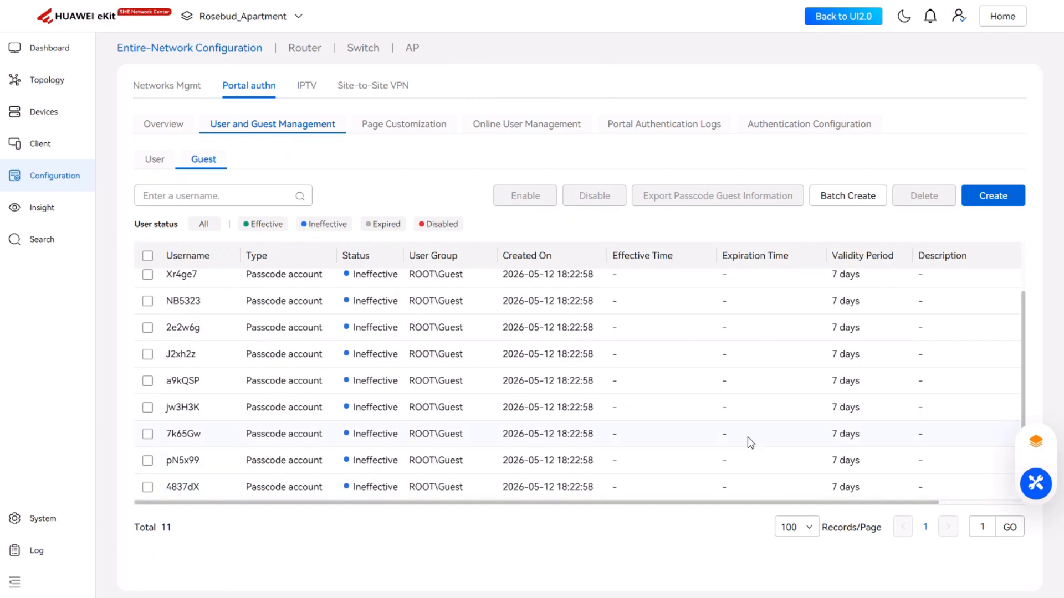
{"action": "scroll", "coordinate": [751, 441], "scroll_direction": "up", "scroll_amount": 2}
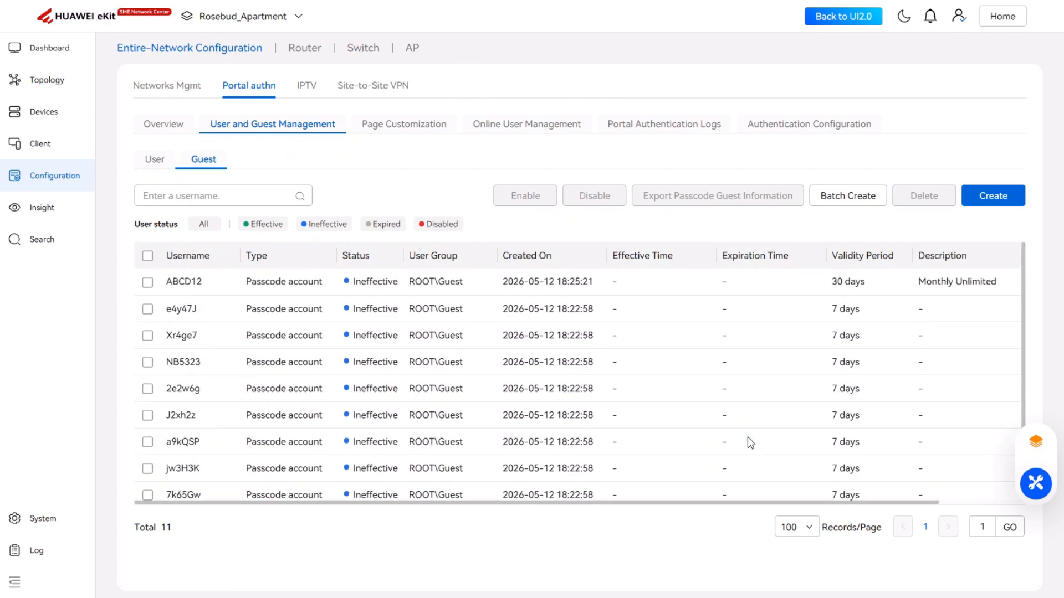
{"action": "left_click", "coordinate": [147, 282]}
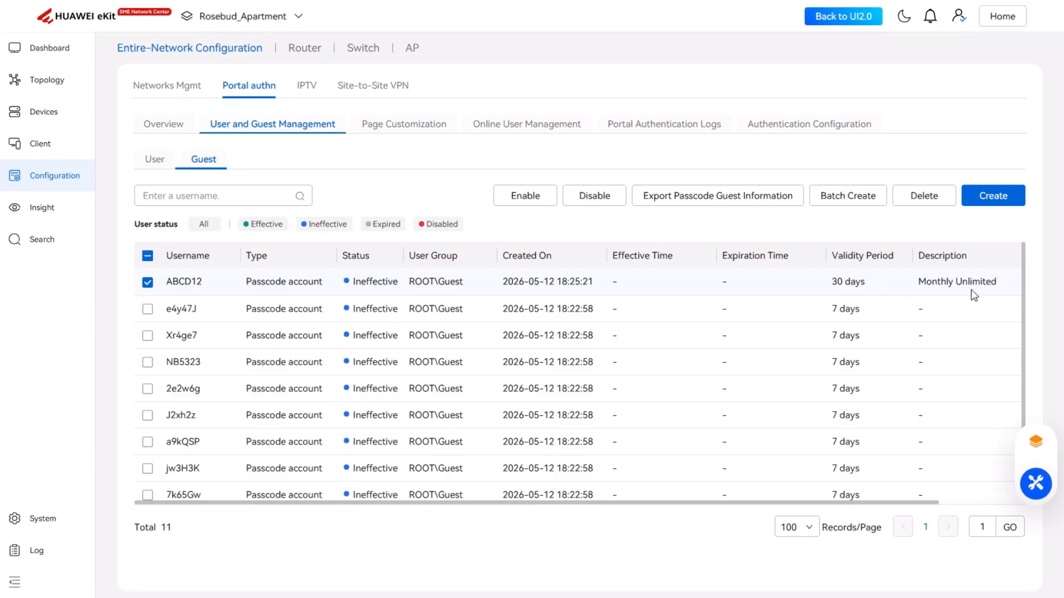
{"action": "left_click", "coordinate": [752, 197]}
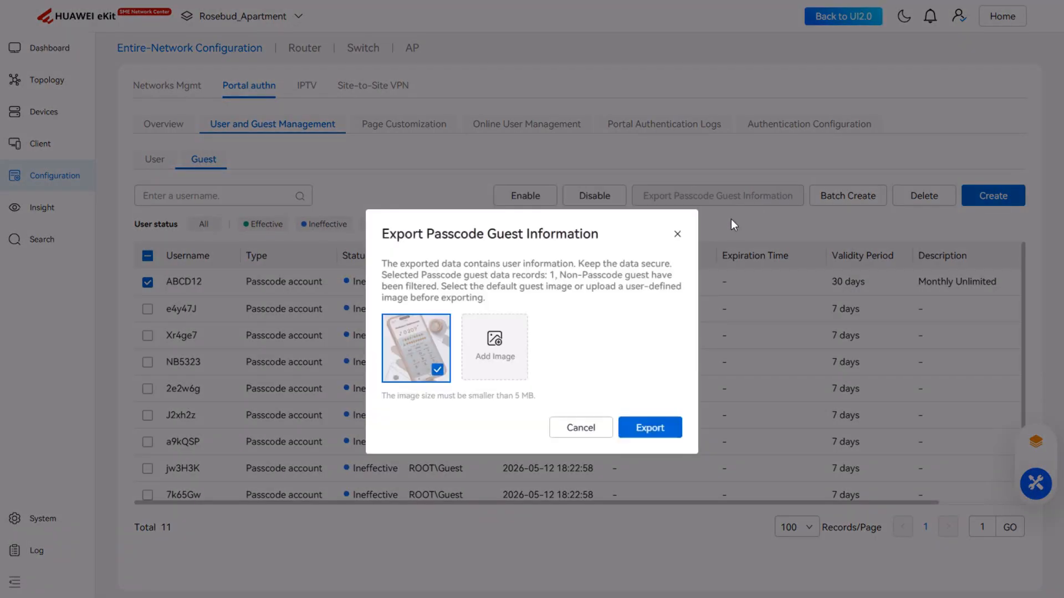
{"action": "left_click", "coordinate": [663, 427]}
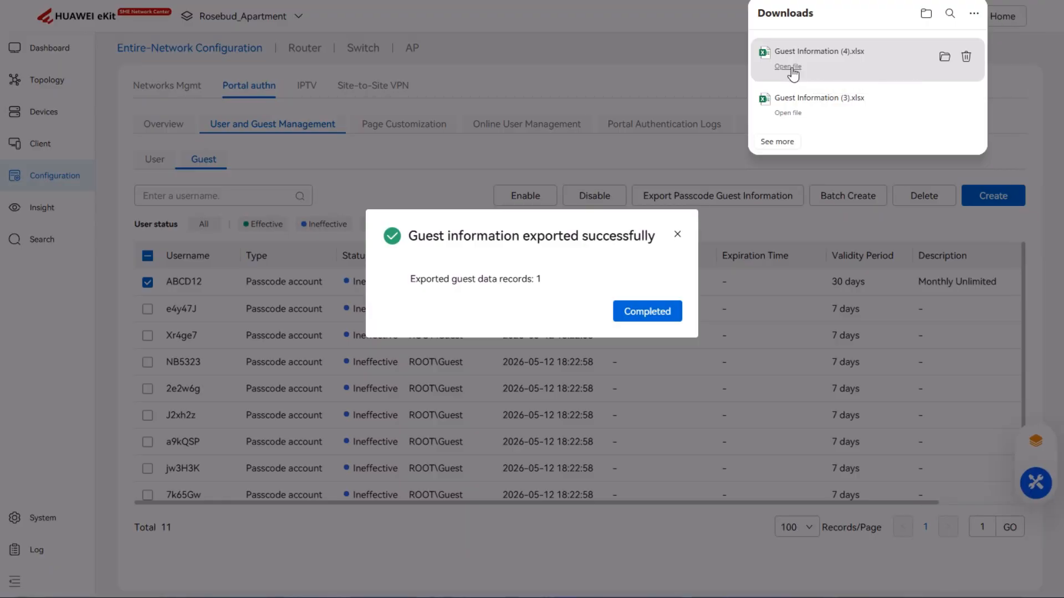
Step: Open the exported Guest Information spreadsheet to review the passcode card, close it, and dismiss the export confirmation
{"action": "left_click", "coordinate": [792, 70]}
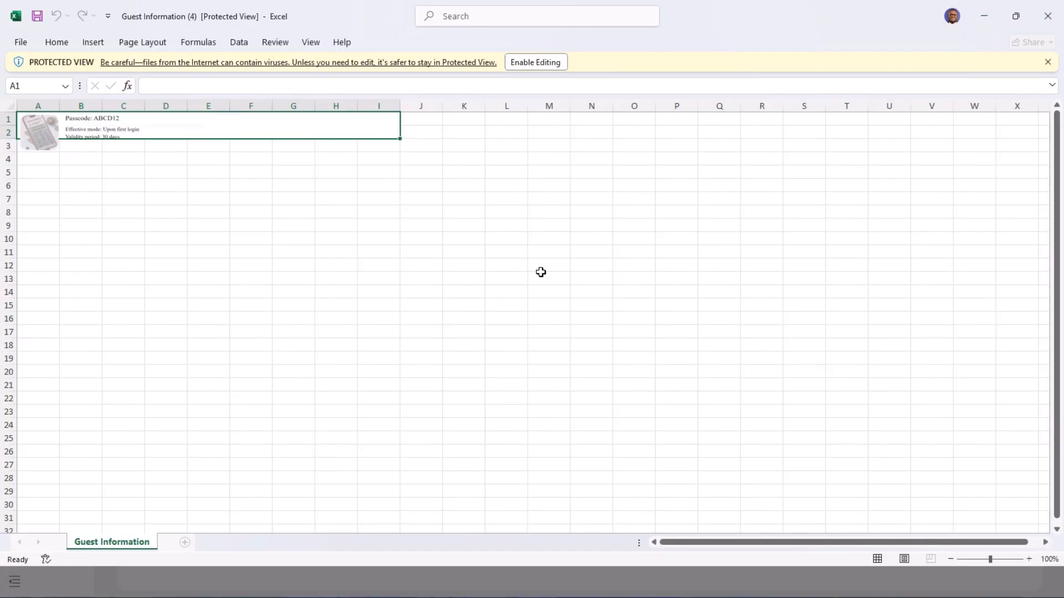
{"action": "scroll", "coordinate": [254, 269], "scroll_direction": "up", "scroll_amount": 15, "text": "ctrl"}
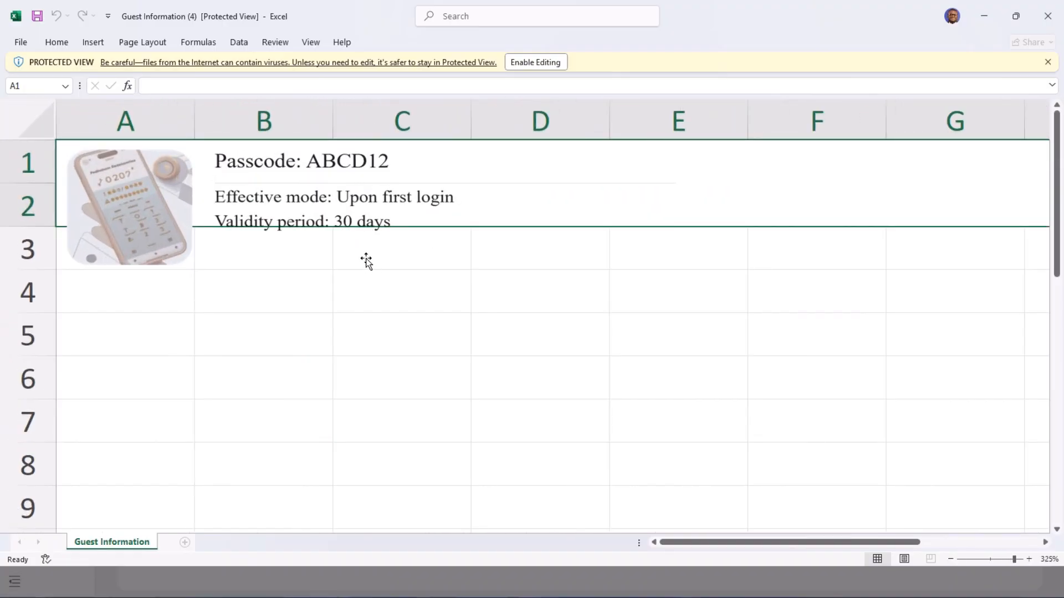
{"action": "left_click", "coordinate": [337, 258]}
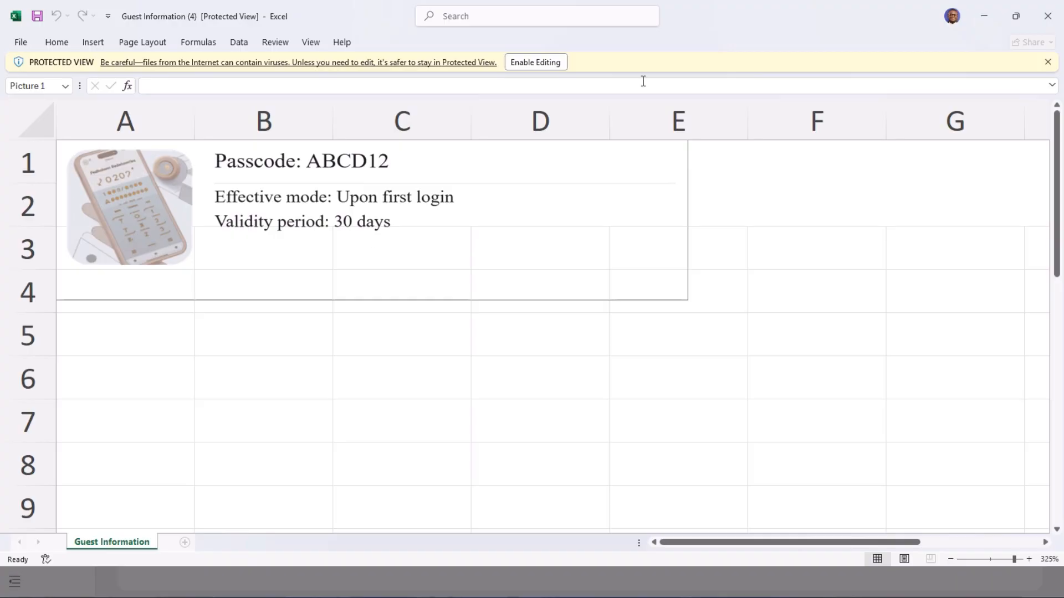
{"action": "left_click", "coordinate": [1047, 18]}
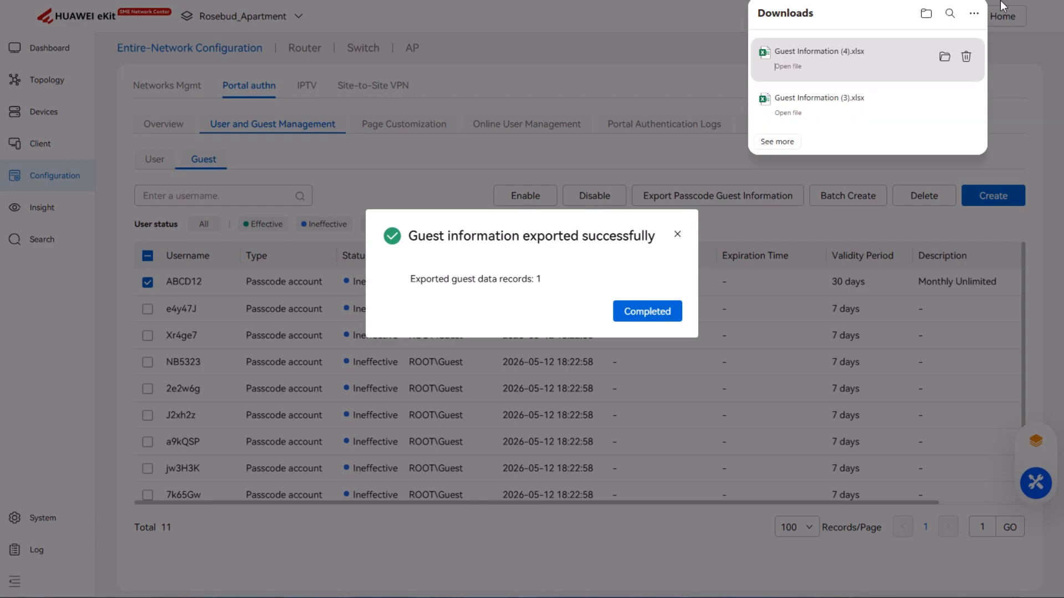
{"action": "left_click", "coordinate": [678, 236]}
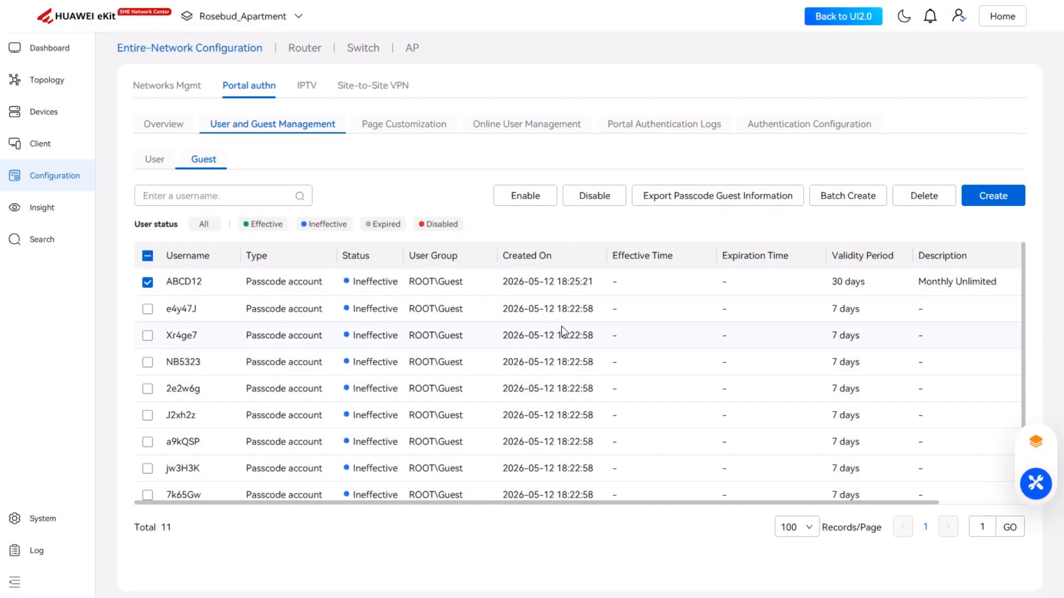